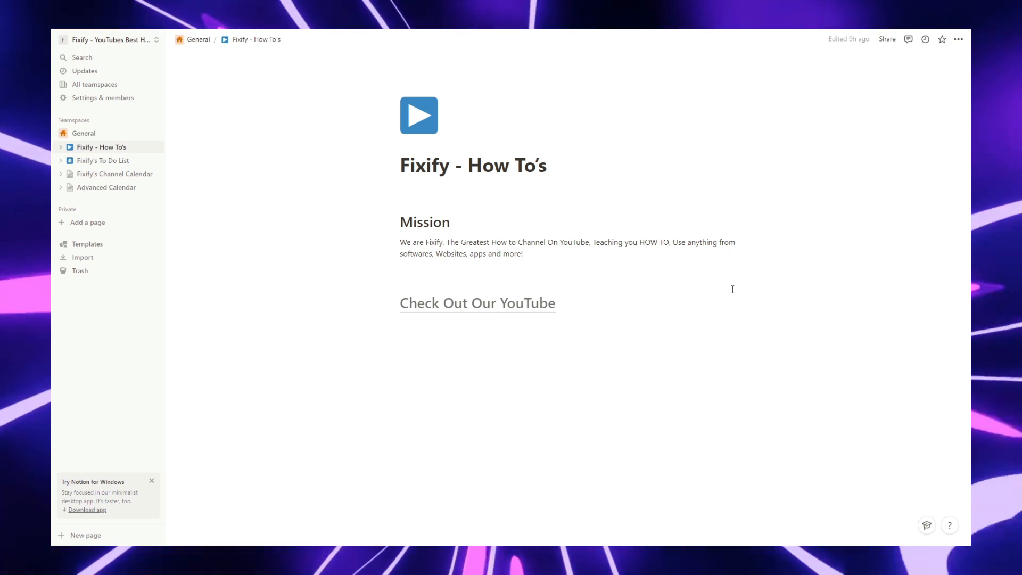
- In Fixify's To Do List page, mark "How To Use Notion" and "Notion as a workspace calendar" as done
{"action": "left_click", "coordinate": [541, 211]}
{"action": "left_click", "coordinate": [114, 166]}
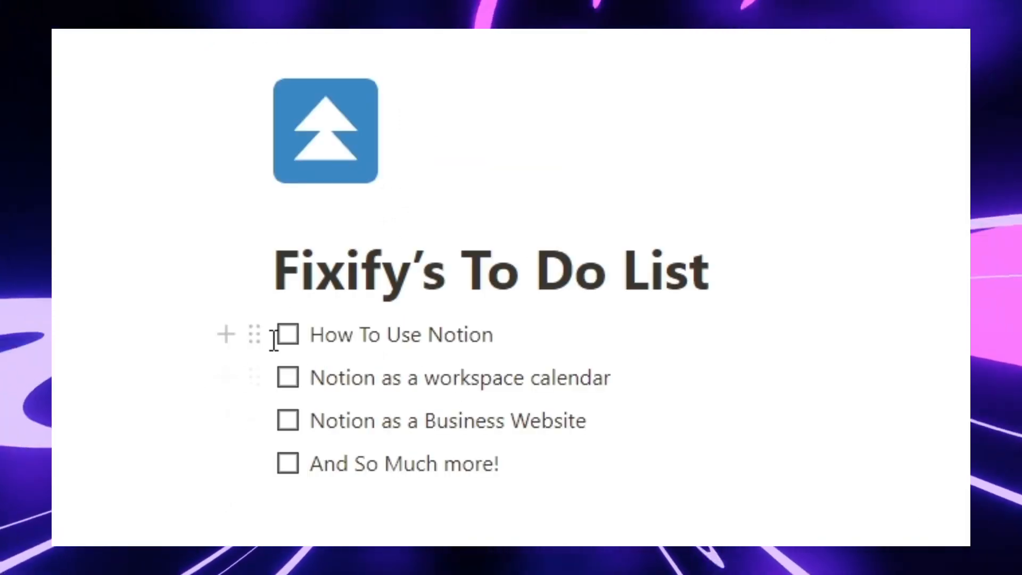
{"action": "left_click", "coordinate": [291, 336]}
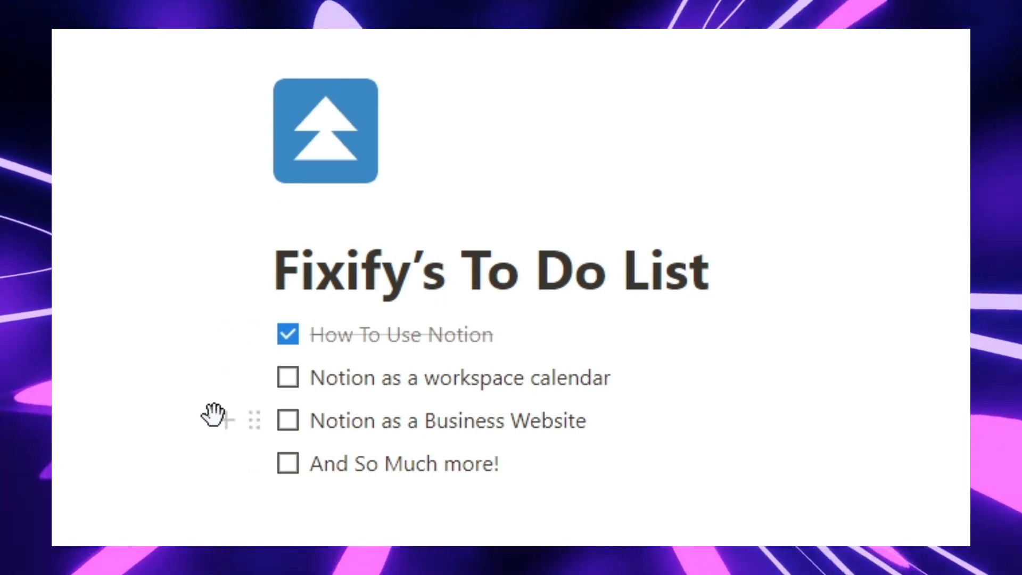
{"action": "left_click", "coordinate": [293, 380]}
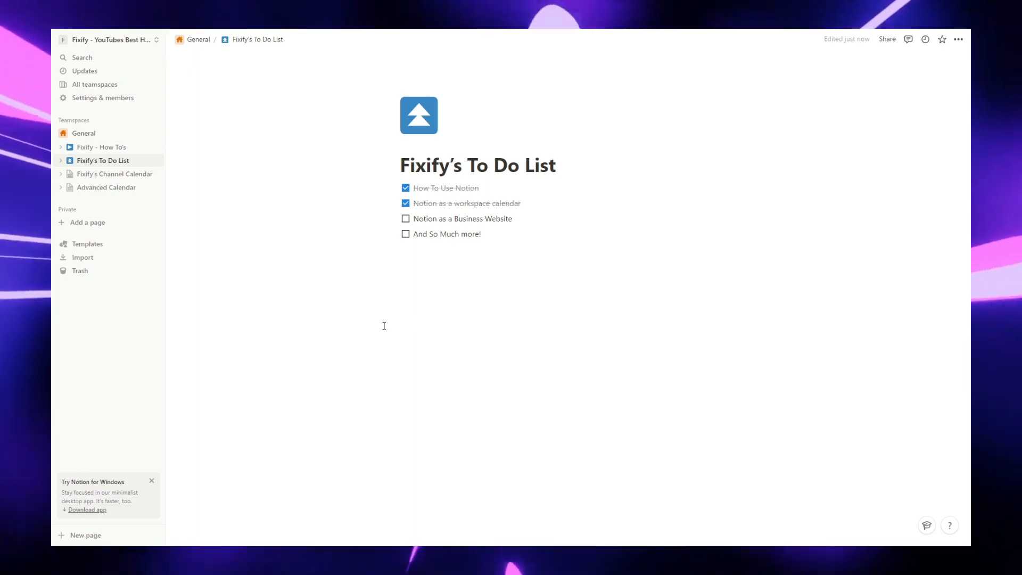
- From the "Fixify - How To's" page, start a new teamspace and name it "Fixify's Recruiting!"
{"action": "left_click", "coordinate": [101, 147]}
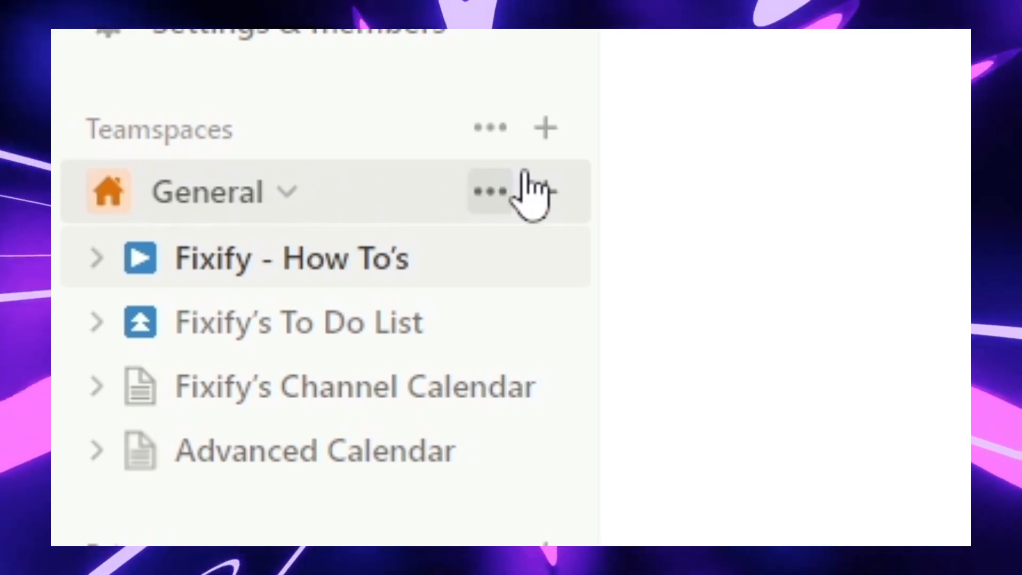
{"action": "left_click", "coordinate": [546, 127]}
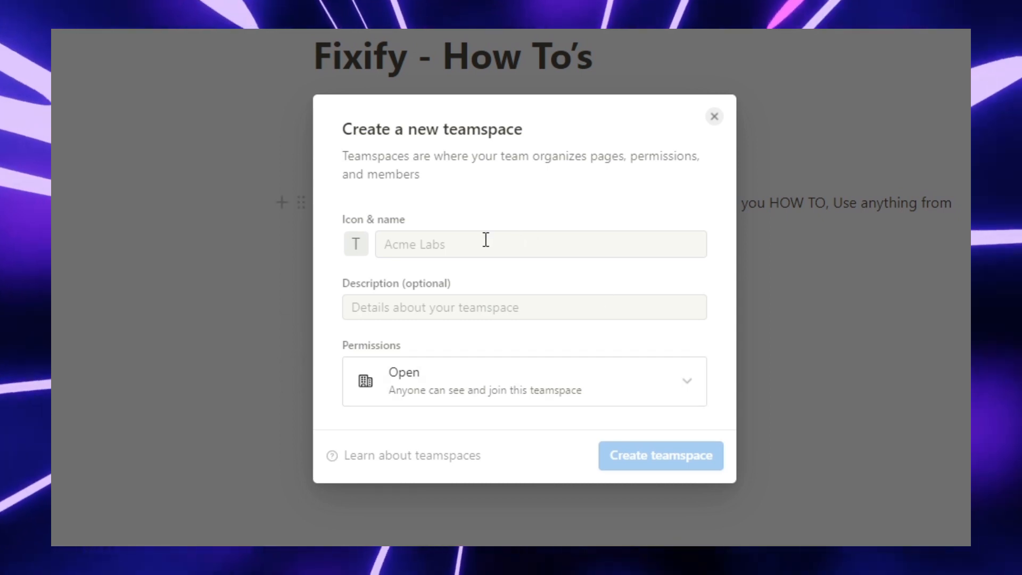
{"action": "left_click", "coordinate": [471, 245]}
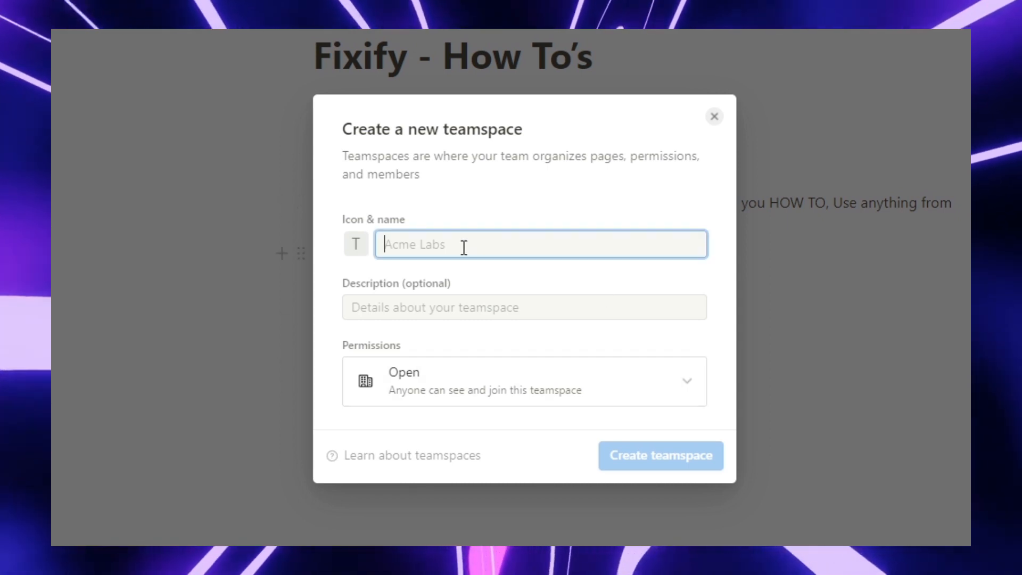
{"action": "type", "text": "Fixi"}
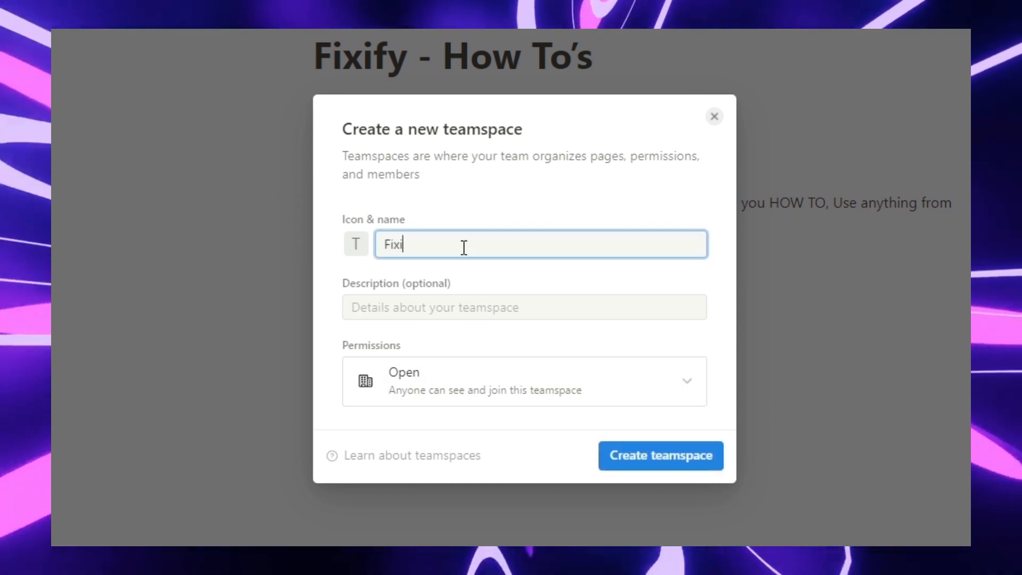
{"action": "type", "text": "fy's Rec"}
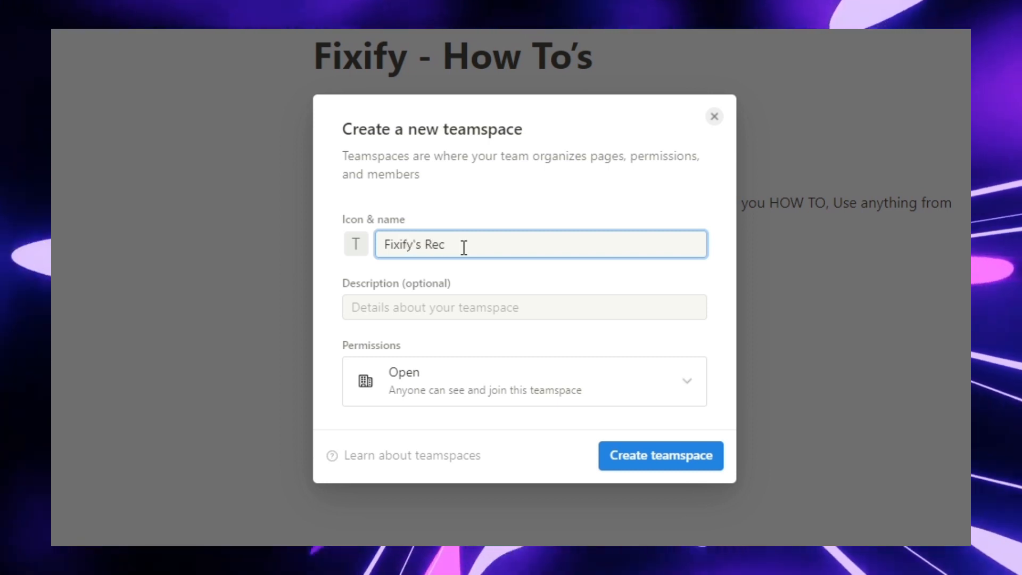
{"action": "type", "text": "ruiting!"}
- Give the new teamspace a green briefcase icon and the description "Applying New Employees and Clients!"
{"action": "left_click", "coordinate": [355, 246]}
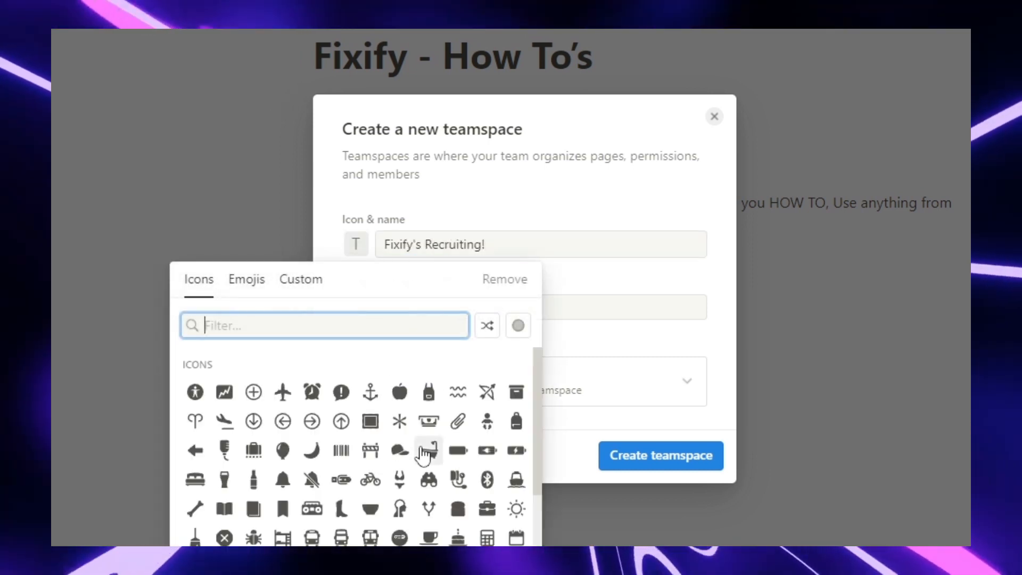
{"action": "left_click", "coordinate": [424, 455]}
{"action": "left_click", "coordinate": [364, 308]}
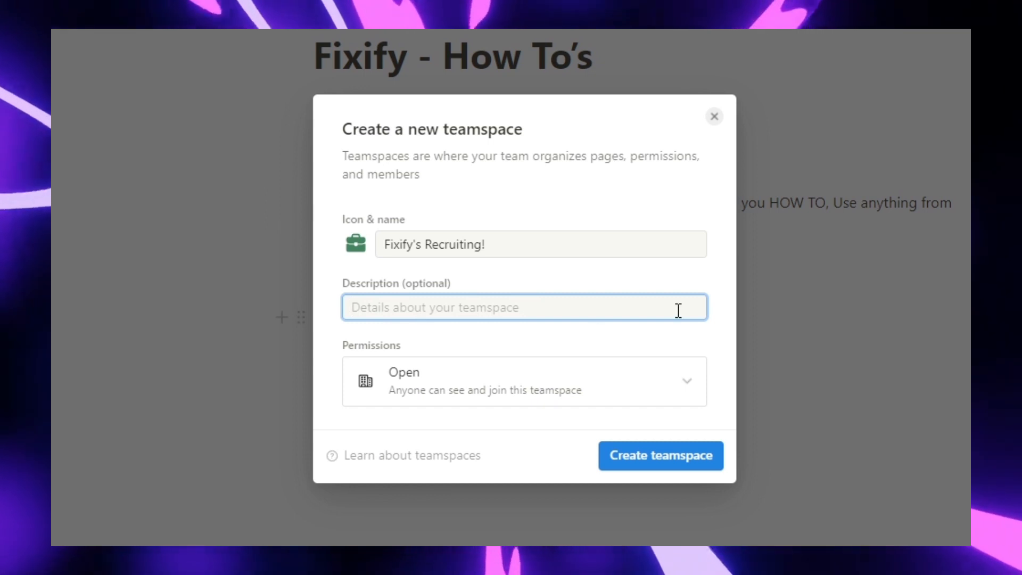
{"action": "type", "text": "Applying New Employees and Clients"}
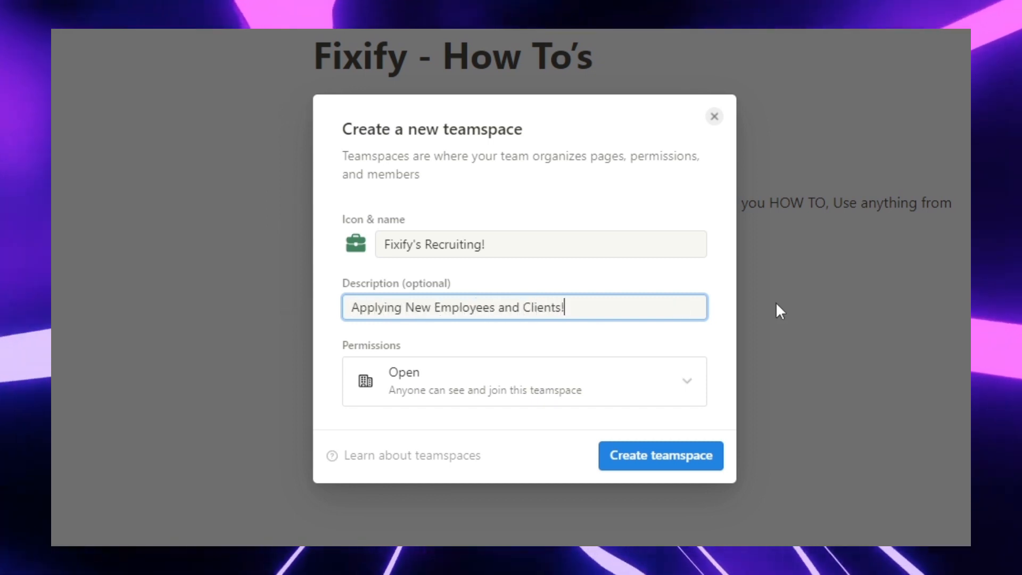
{"action": "type", "text": "!"}
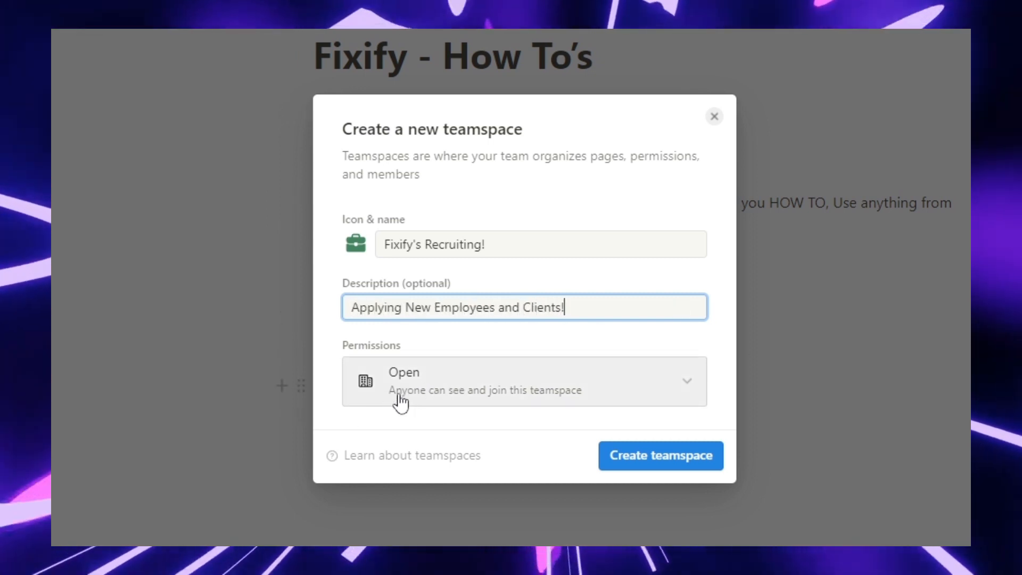
- Create the "Fixify's Recruiting!" teamspace with its permissions kept at Open
{"action": "left_click", "coordinate": [601, 391]}
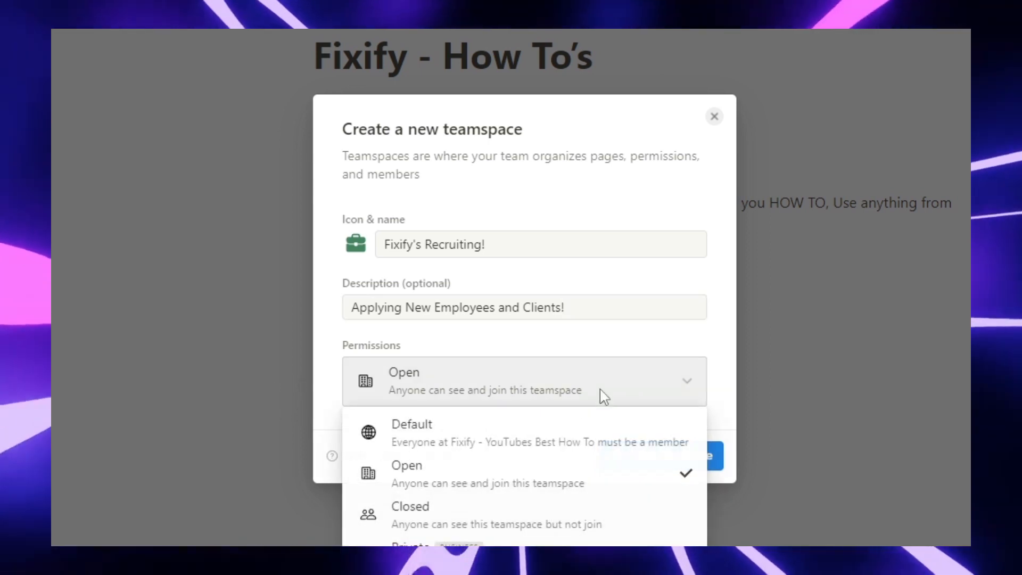
{"action": "left_click", "coordinate": [600, 391]}
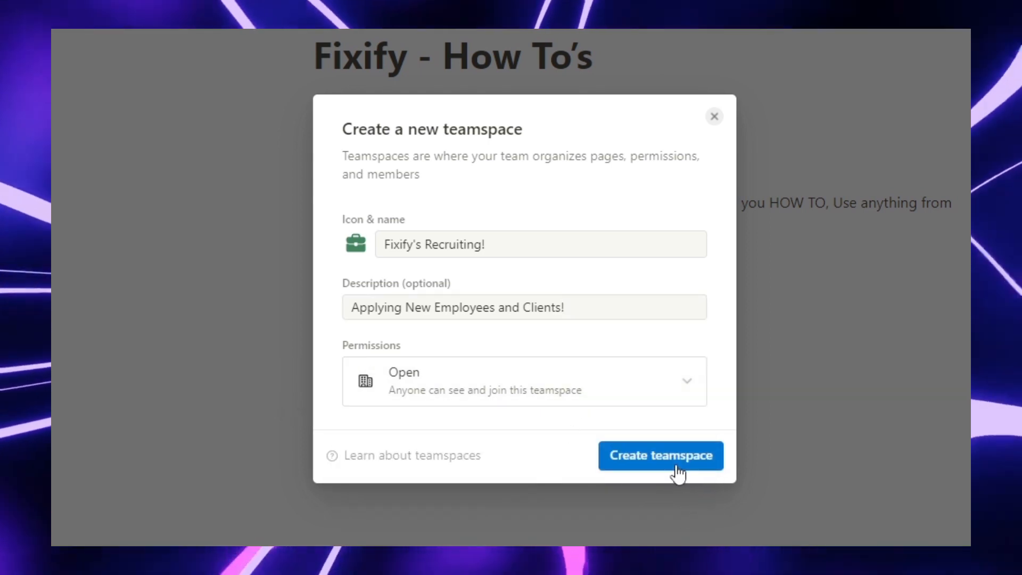
{"action": "left_click", "coordinate": [679, 461]}
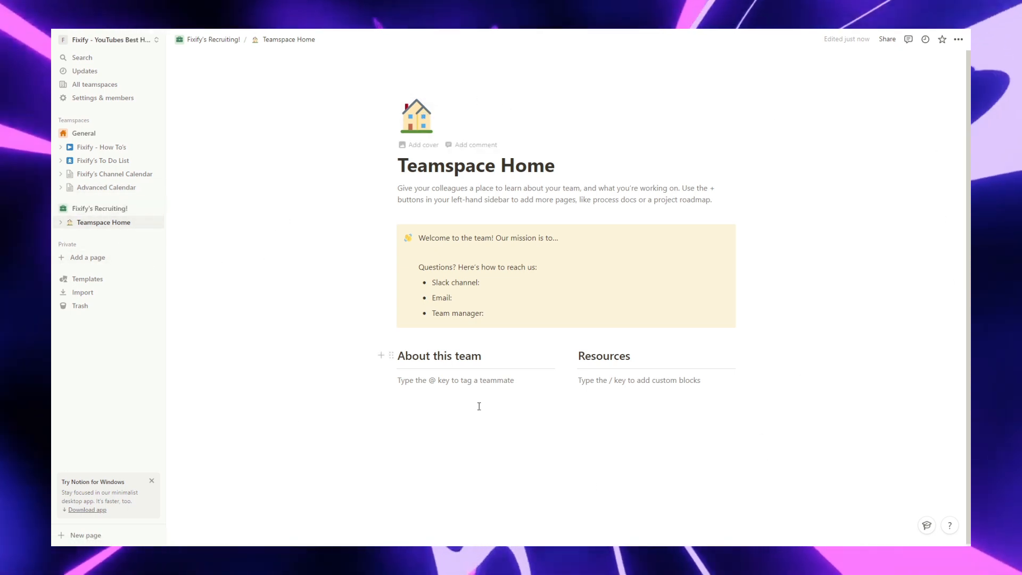
- Rename the new teamspace's home page as "Fixify's - How To Home"
{"action": "left_click_drag", "start_coordinate": [392, 188], "coordinate": [432, 177]}
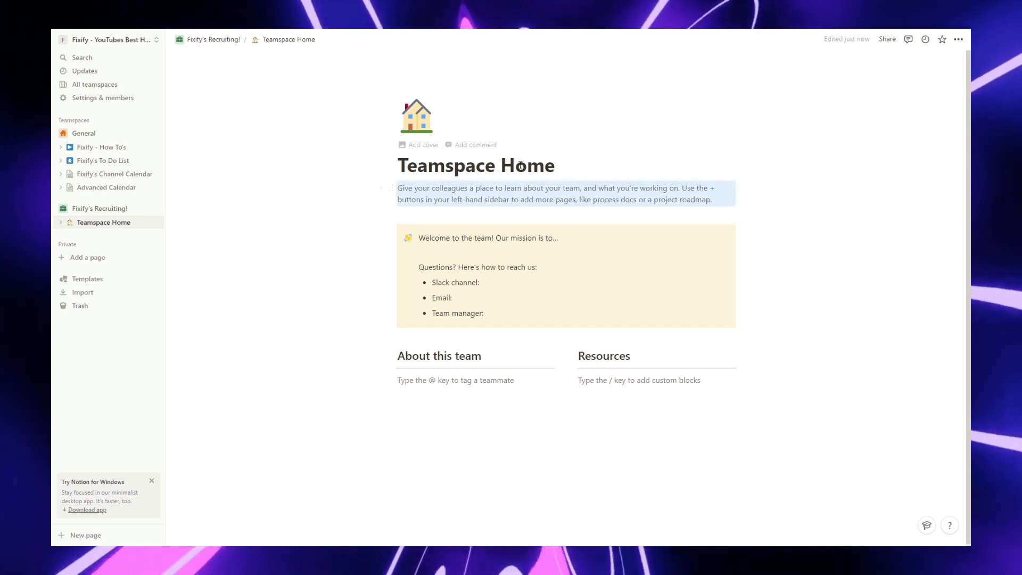
{"action": "left_click", "coordinate": [556, 167]}
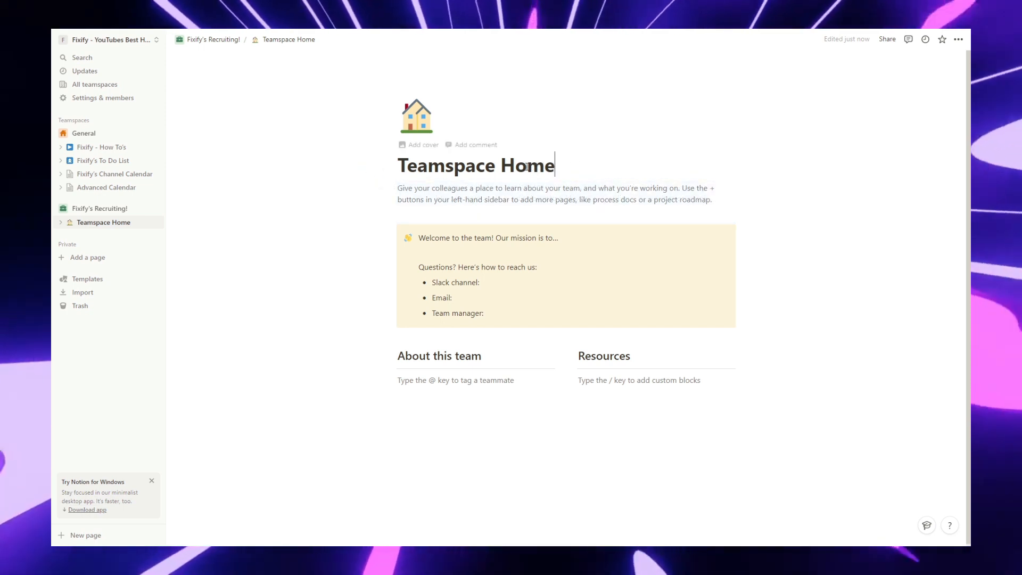
{"action": "double_click", "coordinate": [496, 168]}
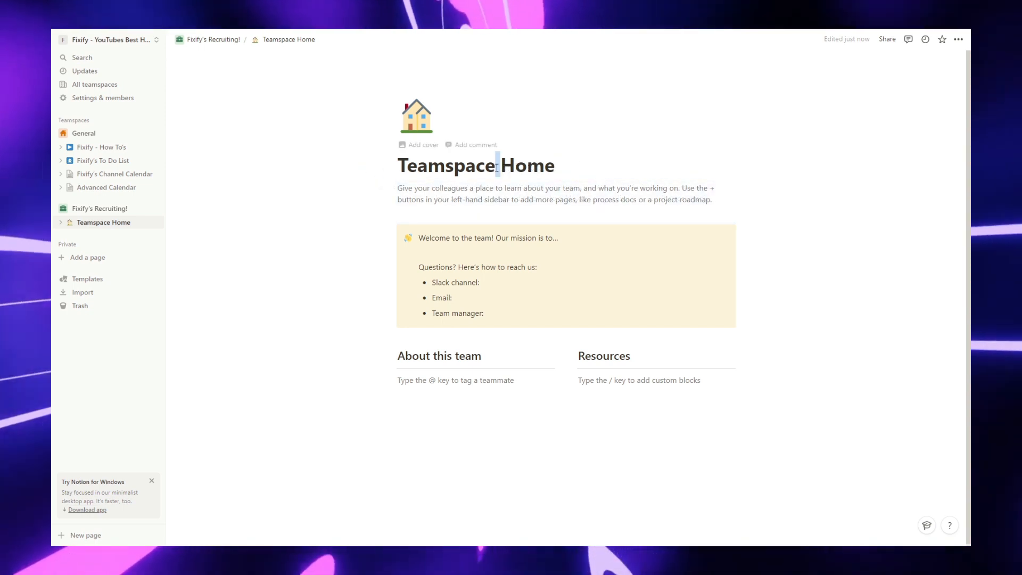
{"action": "left_click_drag", "start_coordinate": [496, 168], "coordinate": [305, 166]}
{"action": "type", "text": "Fixify's How To"}
{"action": "key", "text": "BackSpace"}
{"action": "key", "text": "Left"}
{"action": "key", "text": "Left"}
{"action": "key", "text": "Left"}
{"action": "key", "text": "Left"}
{"action": "key", "text": "Left"}
{"action": "key", "text": "Left"}
{"action": "type", "text": "-"}
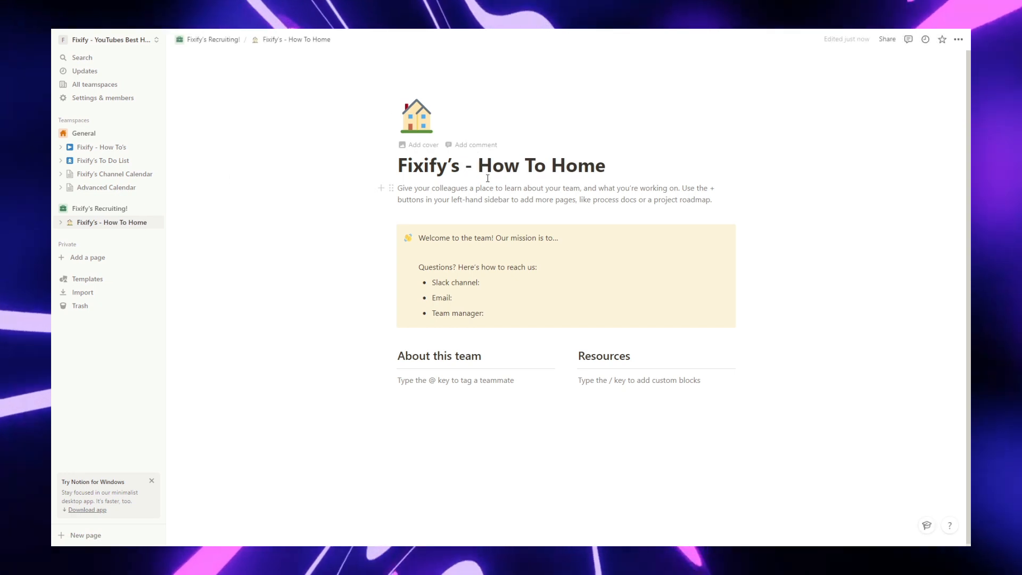
- Rewrite the introduction paragraph to describe the Fixify YouTube channel and reduce the callout to "Who we are looking to Hire"
{"action": "left_click", "coordinate": [629, 199]}
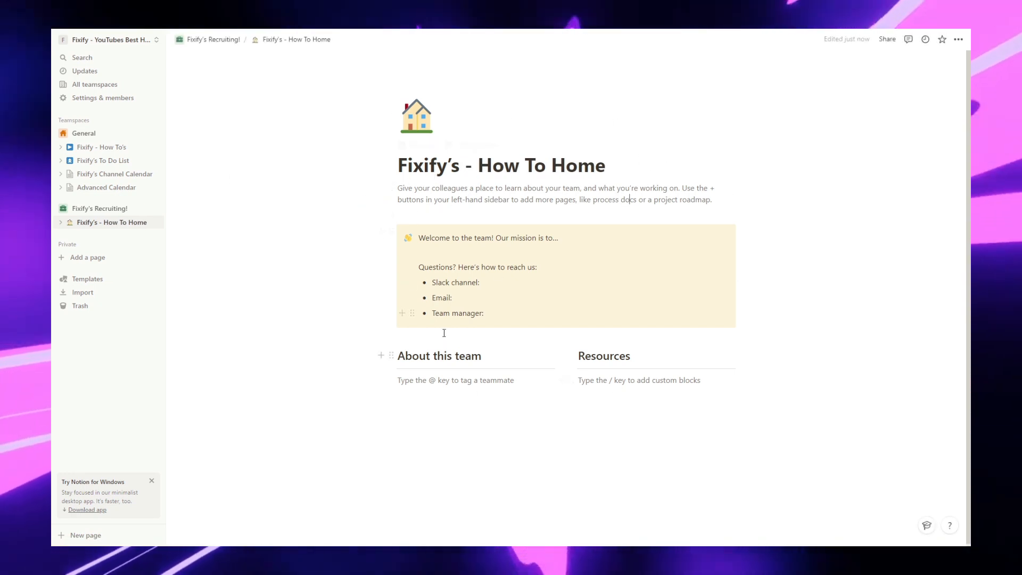
{"action": "left_click_drag", "start_coordinate": [649, 201], "coordinate": [398, 191]}
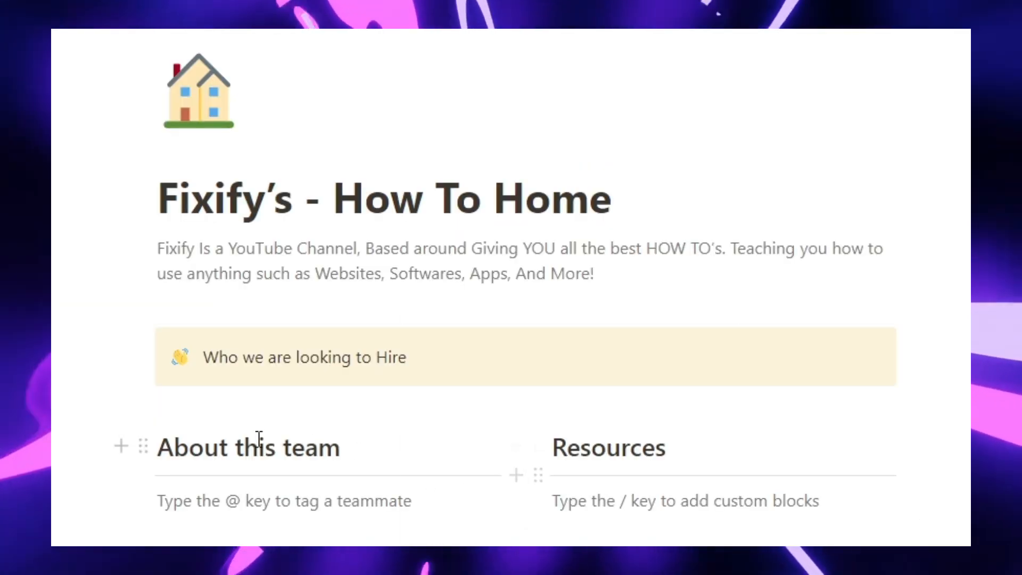
- Rename the "About this team" heading as "Positions!" and the "Resources" heading as "Requirements!"
{"action": "double_click", "coordinate": [219, 457]}
{"action": "left_click_drag", "start_coordinate": [339, 452], "coordinate": [104, 442]}
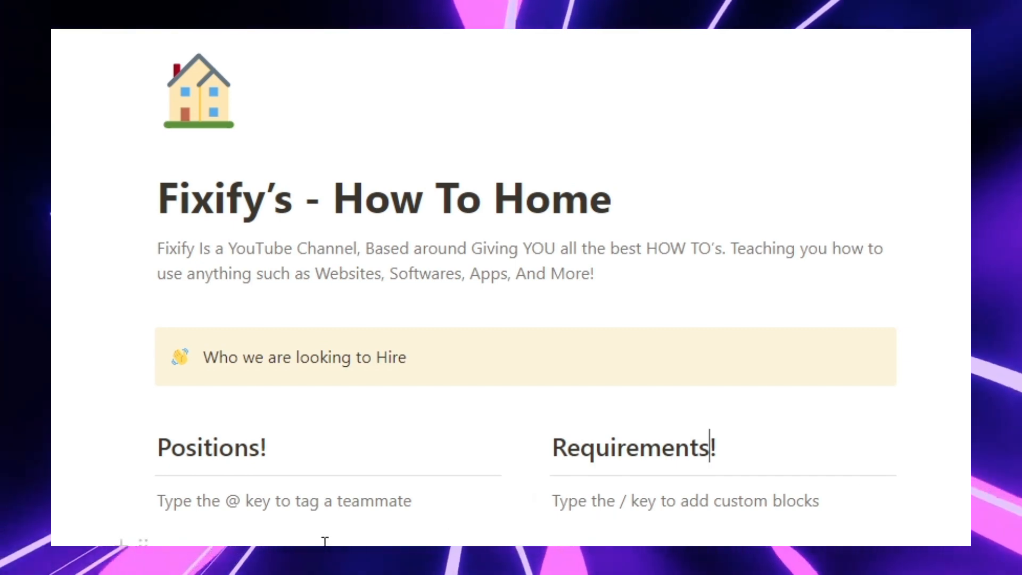
- Replace the placeholder line under the "Positions!" heading with an empty bulleted list
{"action": "left_click_drag", "start_coordinate": [517, 304], "coordinate": [390, 308]}
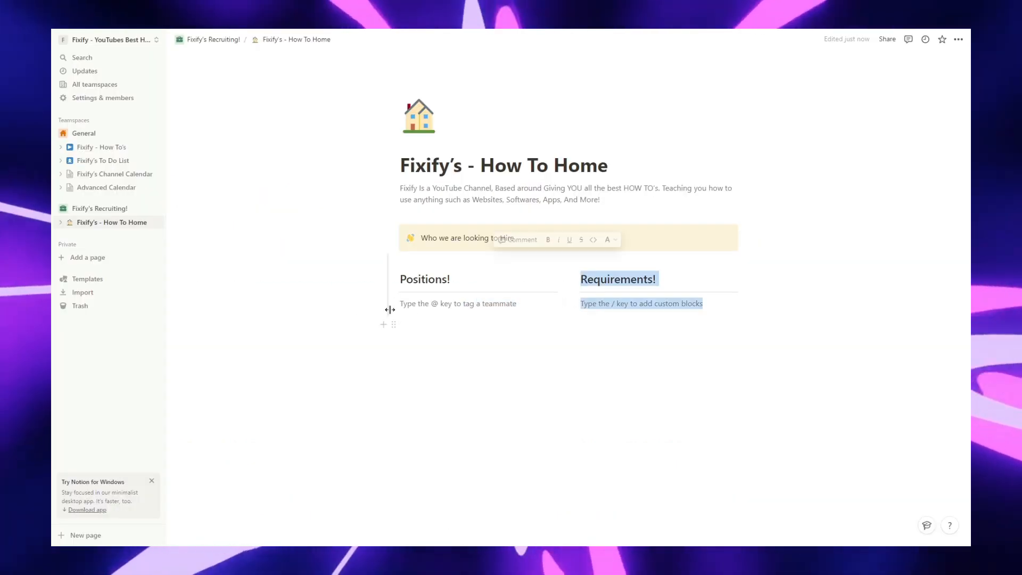
{"action": "left_click", "coordinate": [409, 311]}
{"action": "key", "text": "ctrl+a"}
{"action": "key", "text": "BackSpace"}
{"action": "type", "text": "/"}
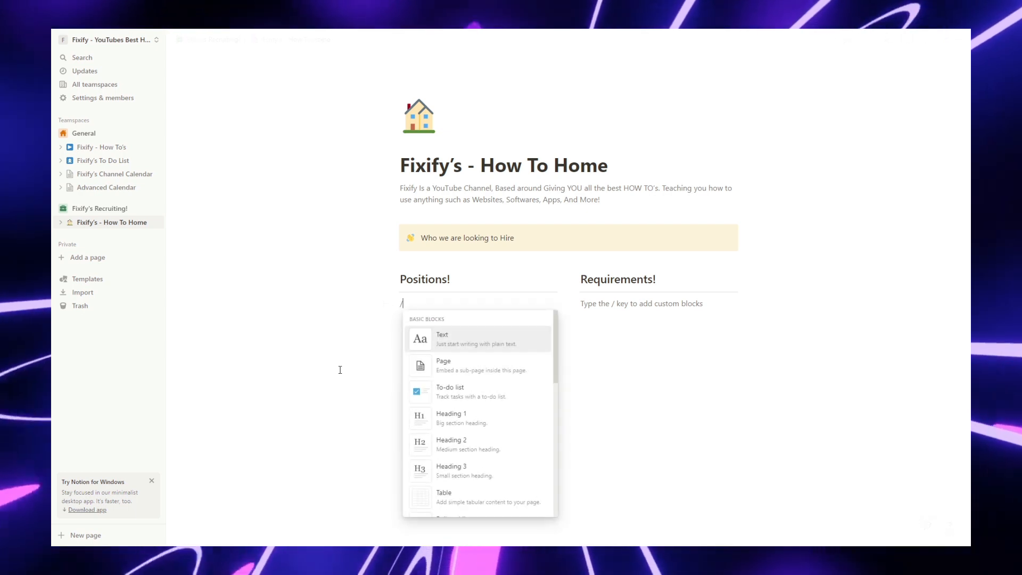
{"action": "type", "text": "bu"}
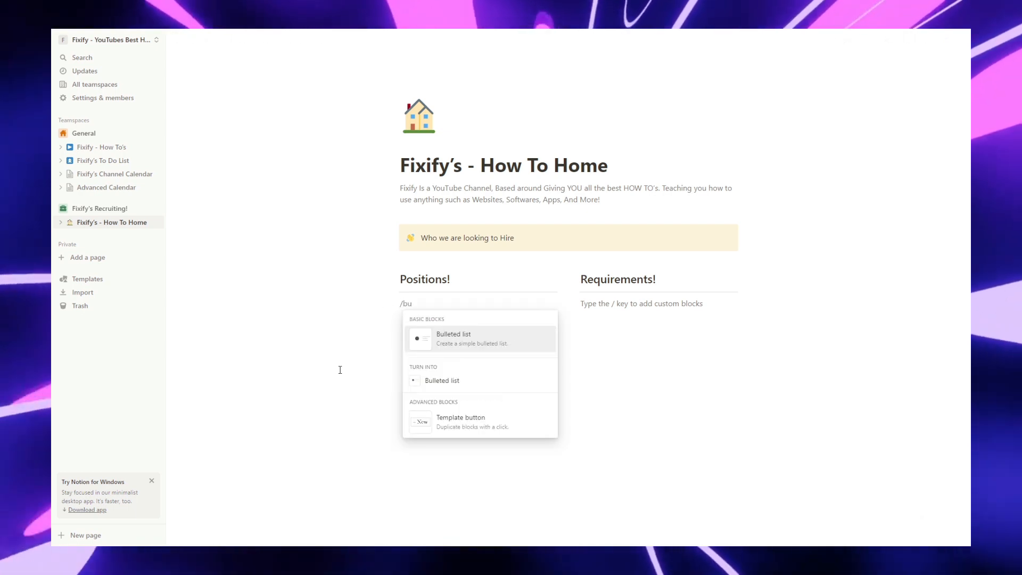
{"action": "left_click", "coordinate": [461, 341]}
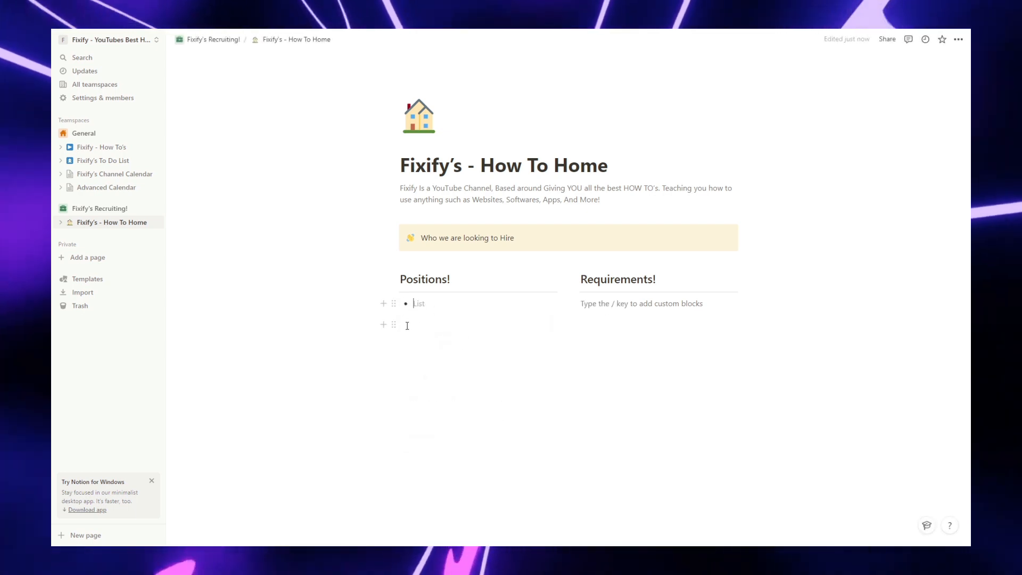
- Fill the positions list with the items "Video editor", "Thumbnail desinger", "social media manager" and "content creator"
{"action": "type", "text": "Video editor"}
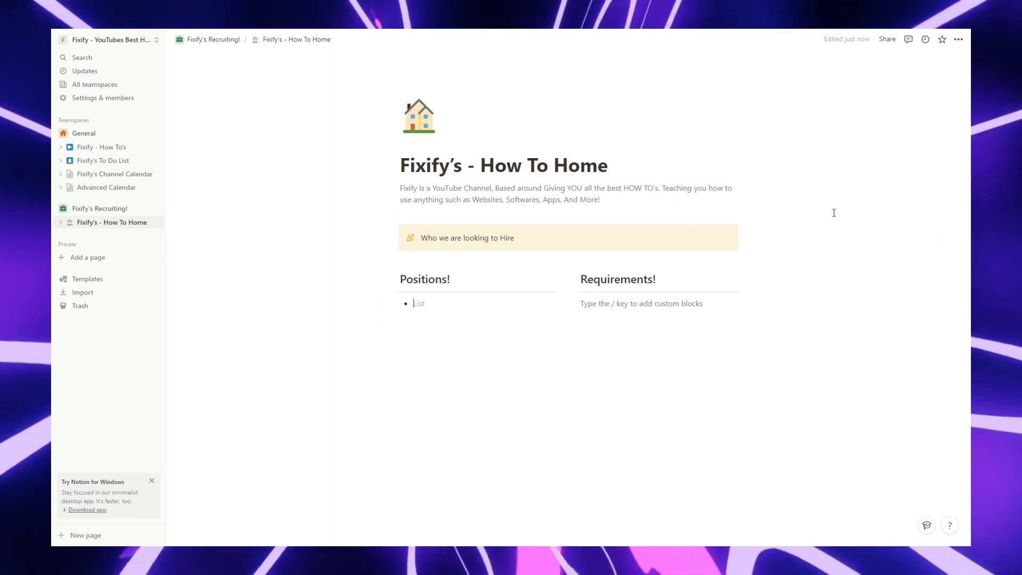
{"action": "key", "text": "Return"}
{"action": "type", "text": "Thumbnail desinger"}
{"action": "key", "text": "Return"}
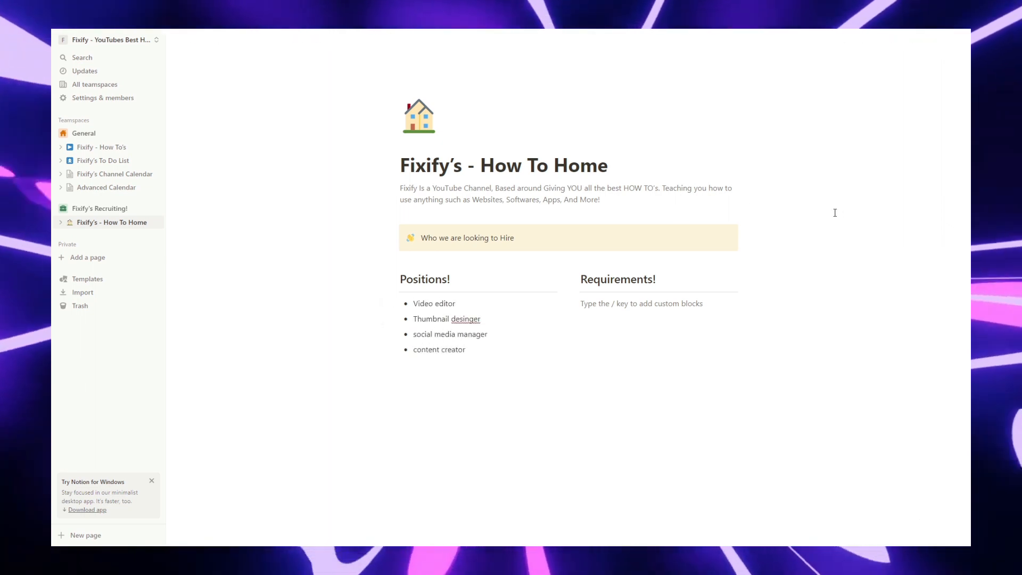
- Correct the misspelled word in the thumbnail item of the positions list to "designers"
{"action": "right_click", "coordinate": [463, 320]}
{"action": "left_click", "coordinate": [483, 327]}
{"action": "left_click", "coordinate": [533, 377]}
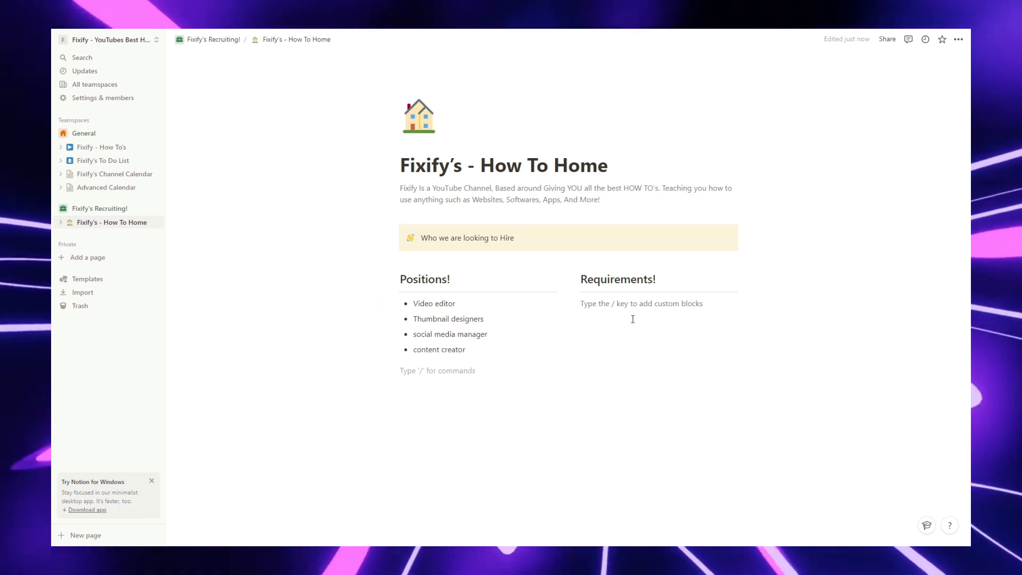
- Replace the placeholder under "Requirements!" with a bulleted list covering Adobe skills, 2 years of work experience, working with others and fluent English
{"action": "left_click_drag", "start_coordinate": [605, 303], "coordinate": [584, 308]}
{"action": "key", "text": "BackSpace"}
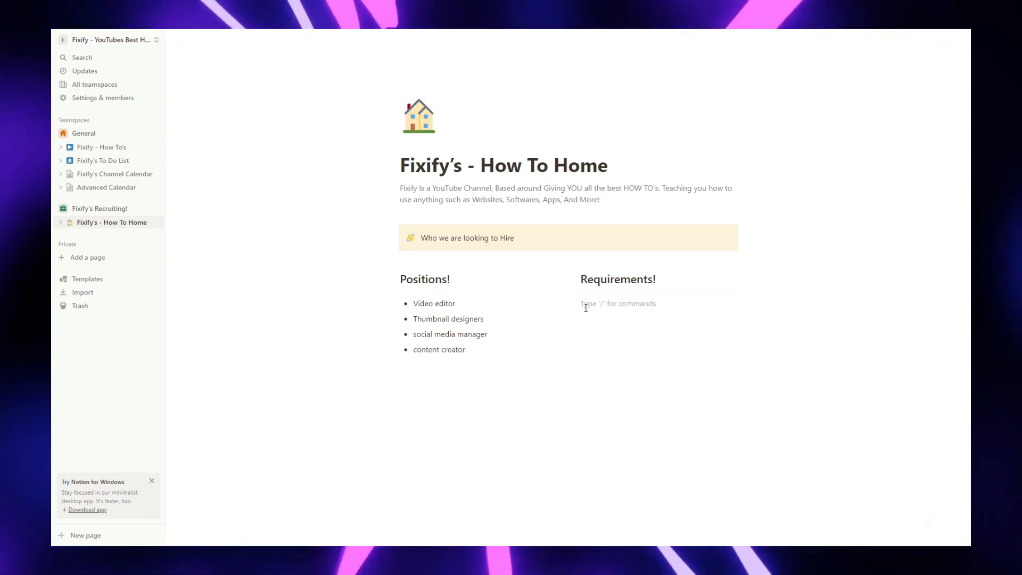
{"action": "type", "text": "/bul"}
{"action": "key", "text": "Return"}
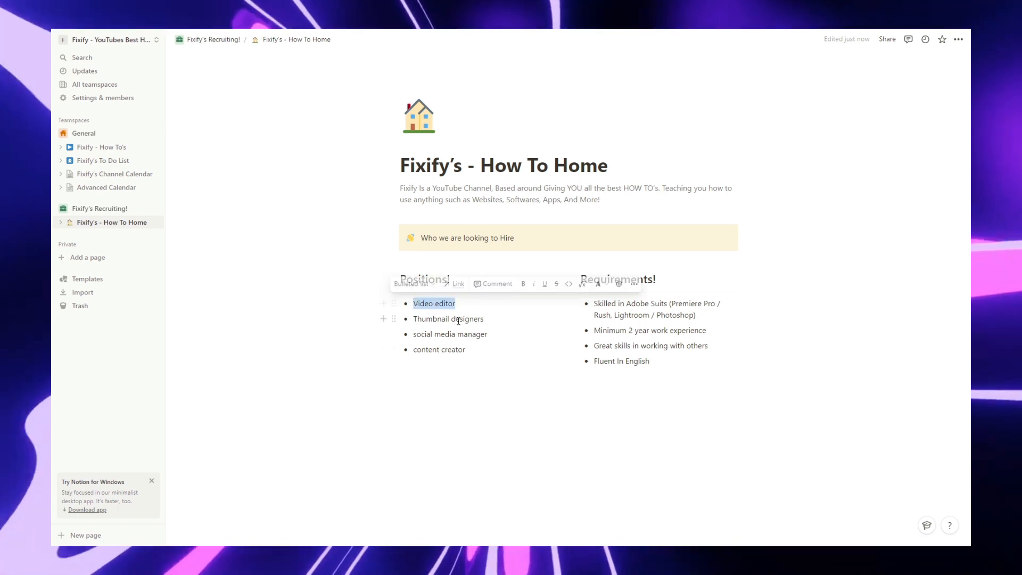
{"action": "left_click_drag", "start_coordinate": [484, 320], "coordinate": [413, 326]}
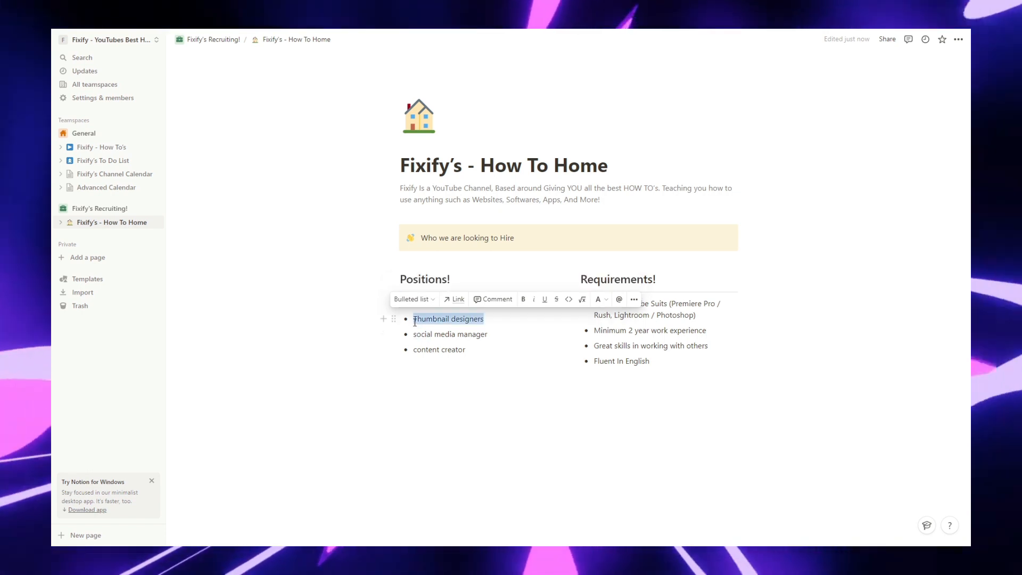
{"action": "left_click", "coordinate": [515, 361]}
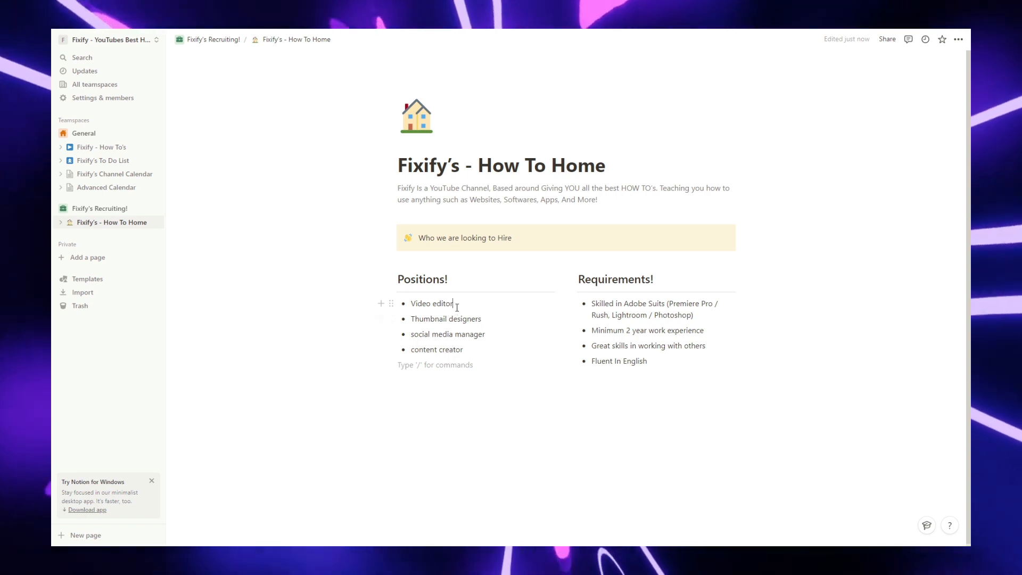
- Turn the "Video editor" item in the positions list into a page
{"action": "left_click_drag", "start_coordinate": [453, 304], "coordinate": [409, 306]}
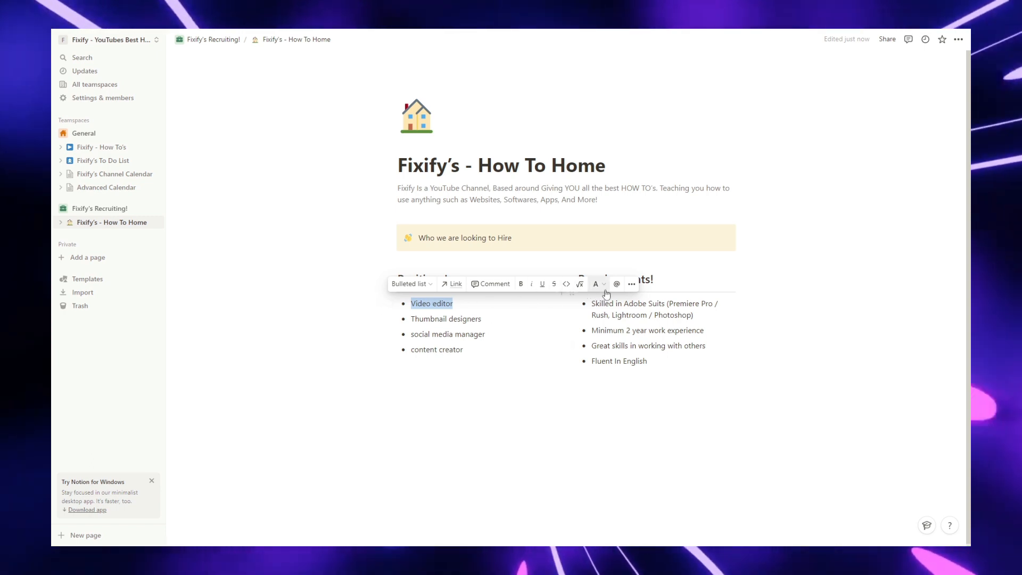
{"action": "left_click", "coordinate": [631, 283]}
{"action": "mouse_move", "coordinate": [688, 348]}
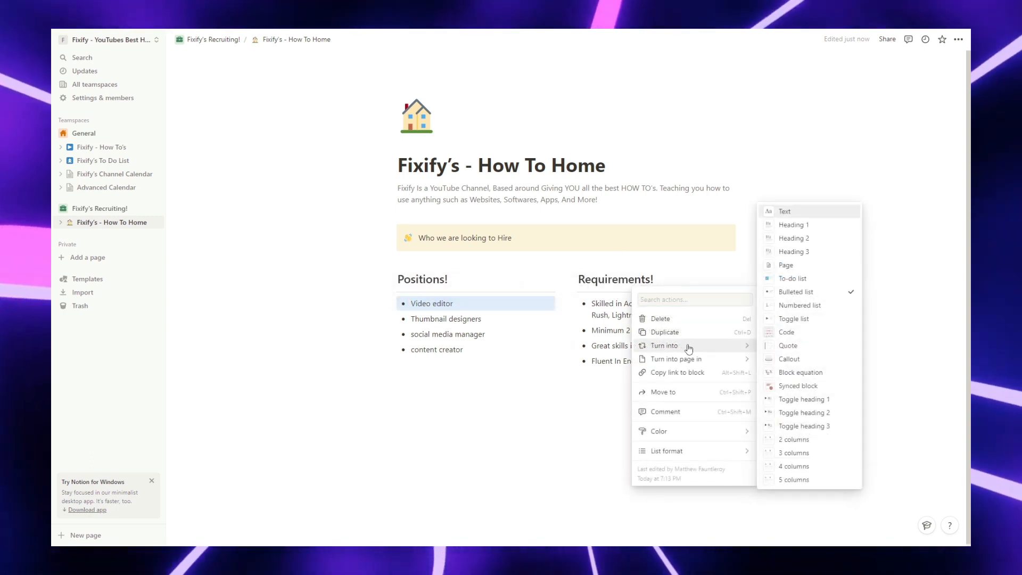
{"action": "left_click", "coordinate": [806, 266]}
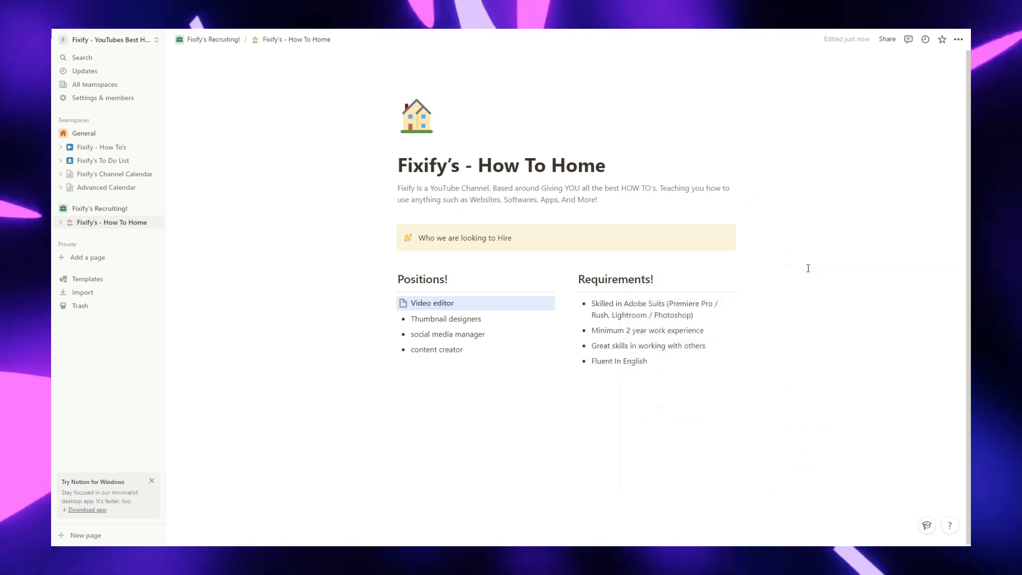
- Convert the "Thumbnail designers", "social media manager" and "content creator" items into pages as well
{"action": "left_click_drag", "start_coordinate": [500, 320], "coordinate": [416, 321]}
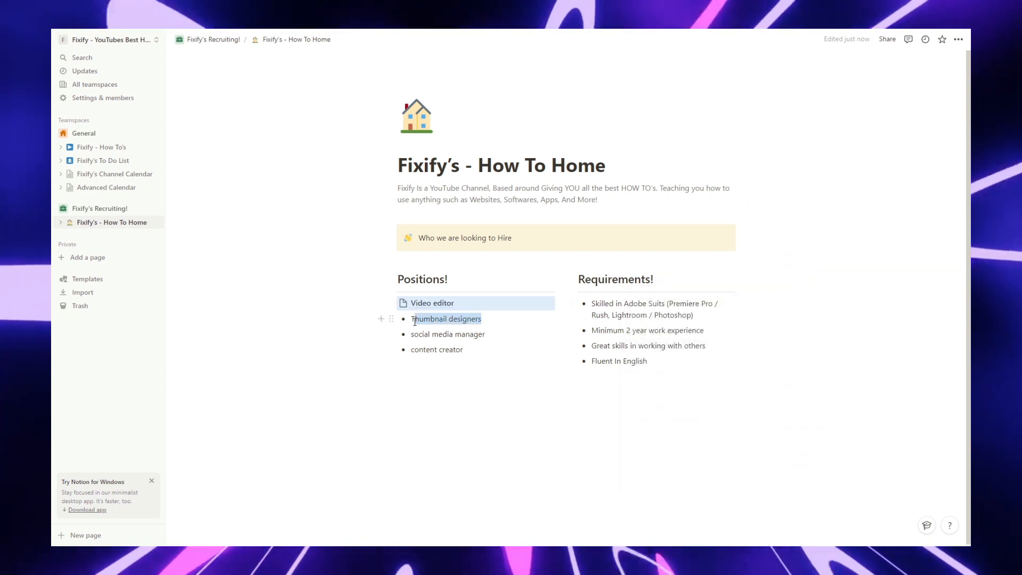
{"action": "key", "text": "ctrl+/"}
{"action": "left_click", "coordinate": [806, 268]}
{"action": "key", "text": "ctrl+/"}
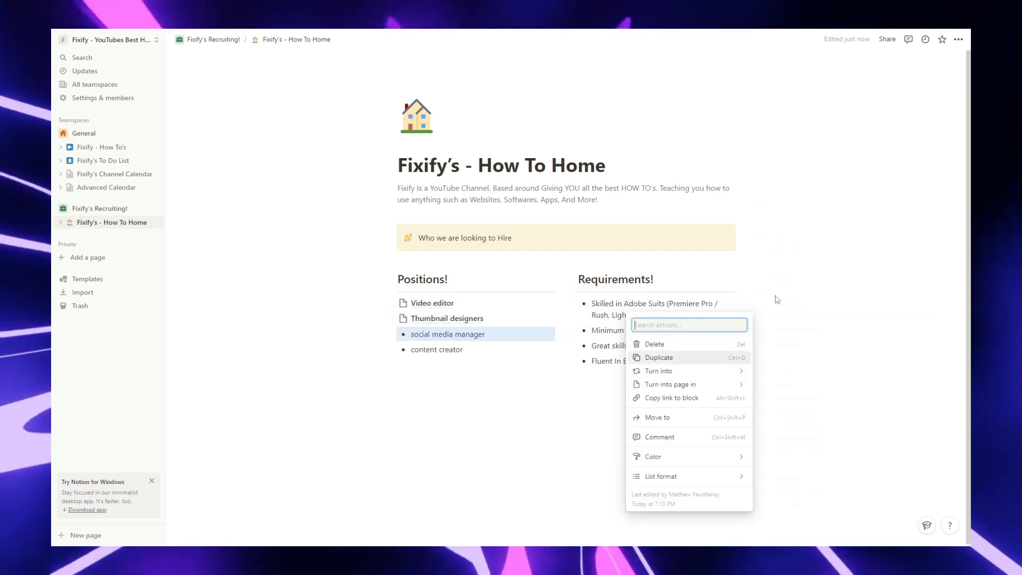
{"action": "left_click", "coordinate": [490, 382]}
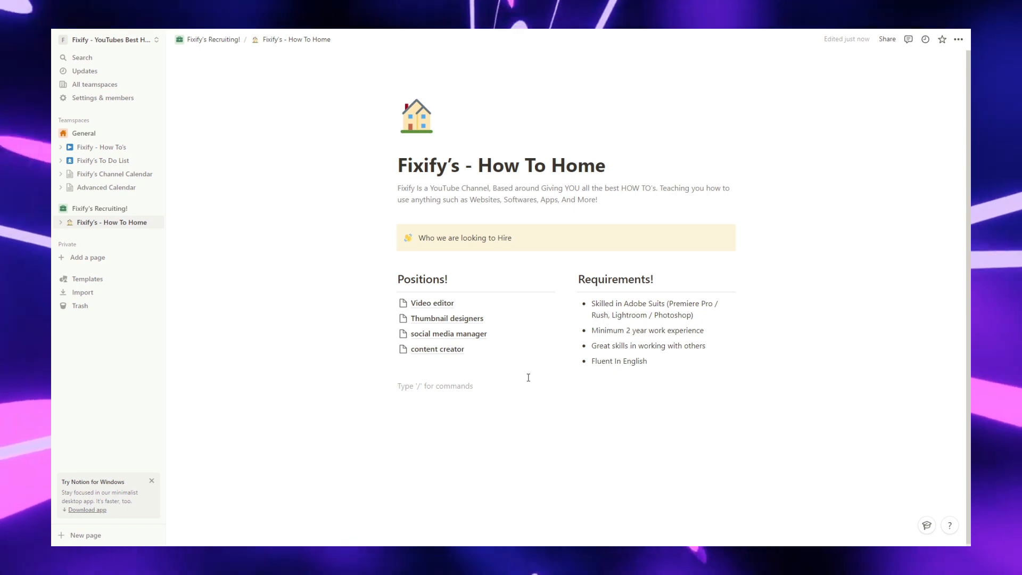
- Give the "Video editor" page a laptop emoji icon and the "Thumbnail designers" page a camera-with-flash emoji icon
{"action": "left_click", "coordinate": [401, 306]}
{"action": "type", "text": "computer"}
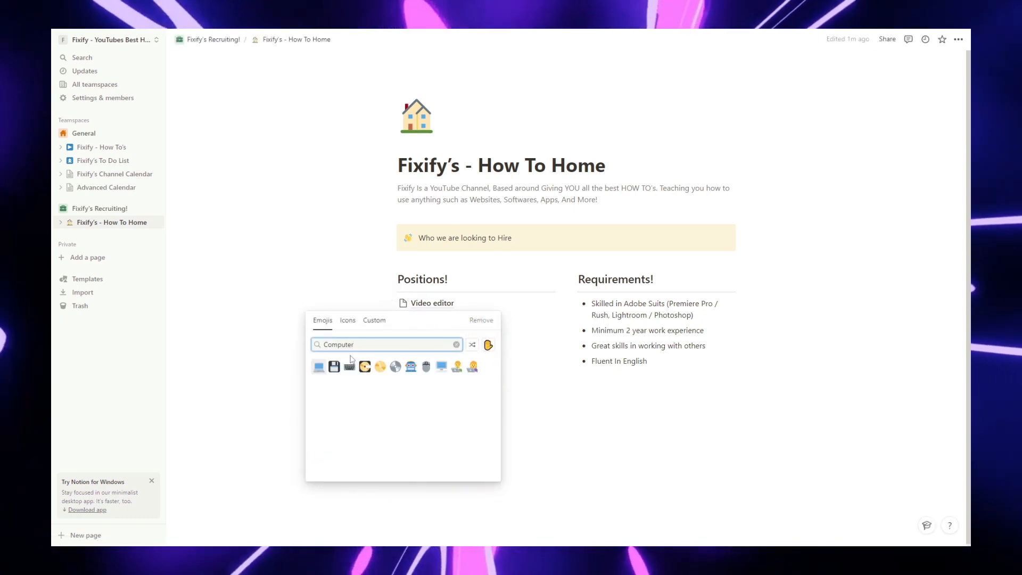
{"action": "left_click", "coordinate": [319, 367]}
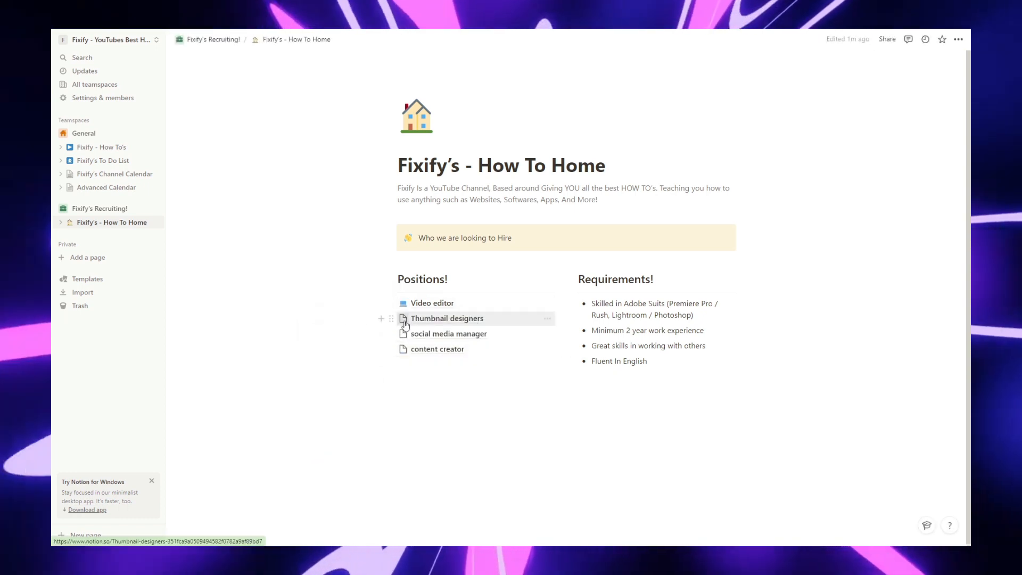
{"action": "left_click", "coordinate": [403, 319]}
{"action": "type", "text": "photo"}
{"action": "left_click", "coordinate": [423, 399]}
- Set the "social media manager" page icon to the selfie emoji and the "content creator" page icon to the movie camera emoji
{"action": "left_click", "coordinate": [403, 333]}
{"action": "type", "text": "camera"}
{"action": "left_click", "coordinate": [350, 398]}
{"action": "left_click", "coordinate": [403, 349]}
{"action": "type", "text": "camera"}
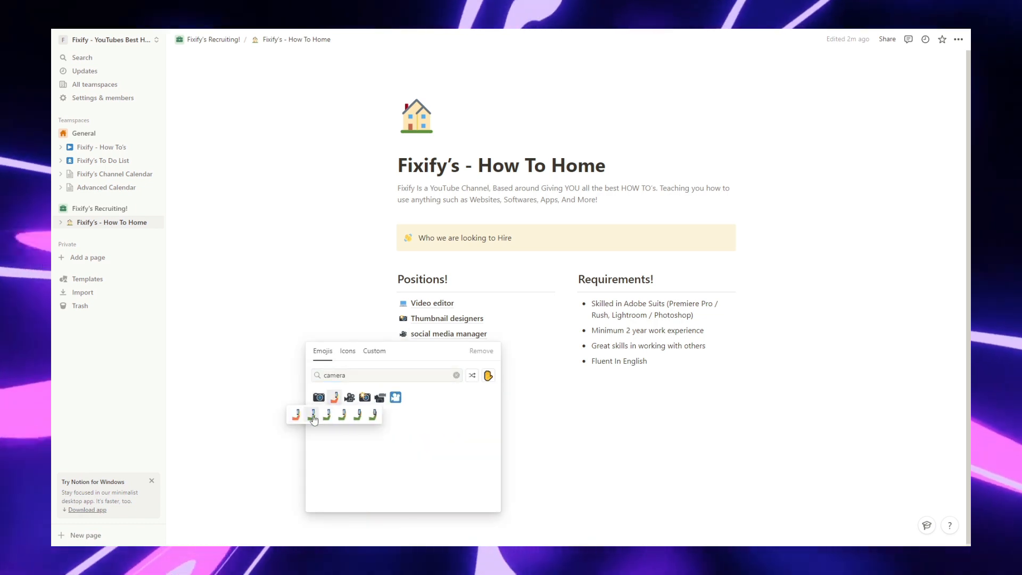
{"action": "left_click", "coordinate": [313, 415]}
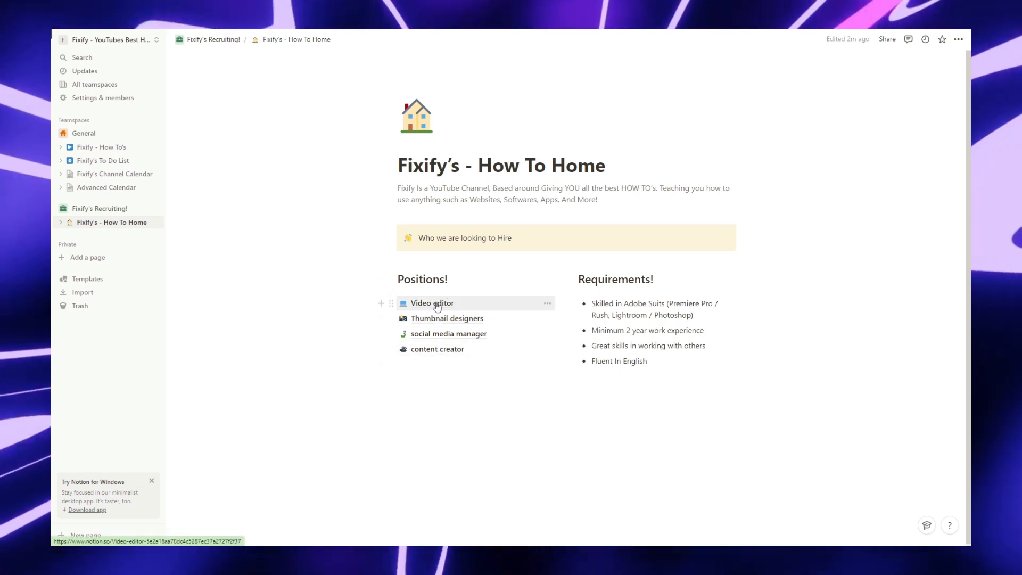
- Open the "Video editor" page, start it as an empty page and add a Heading 1 reading "Job description"
{"action": "left_click", "coordinate": [437, 307]}
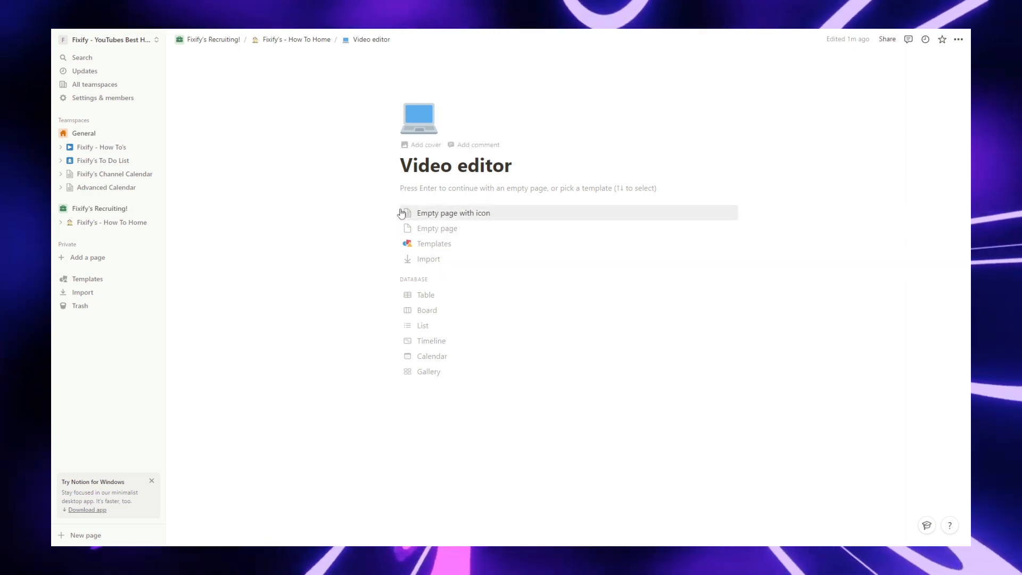
{"action": "left_click", "coordinate": [416, 190]}
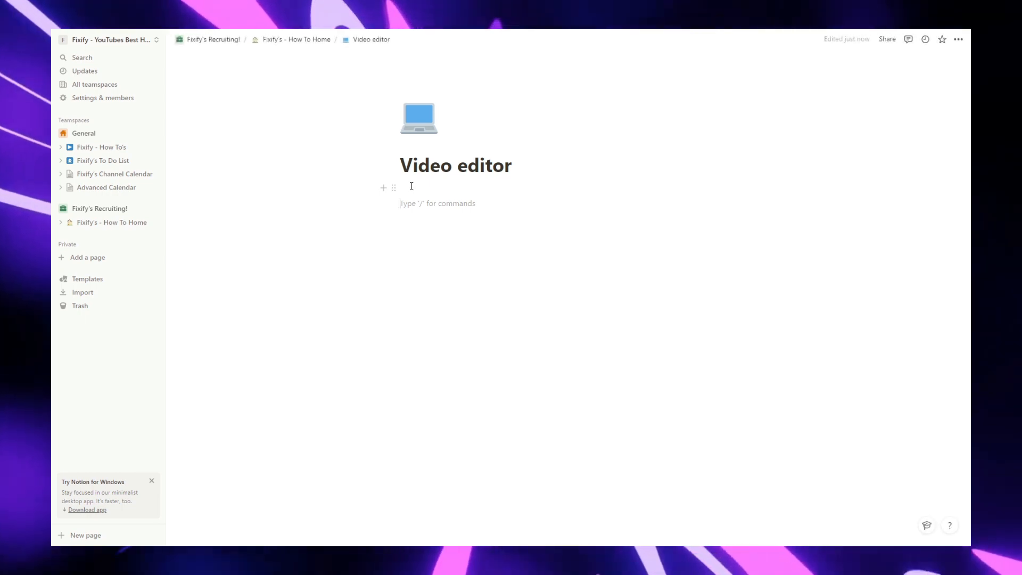
{"action": "type", "text": "/"}
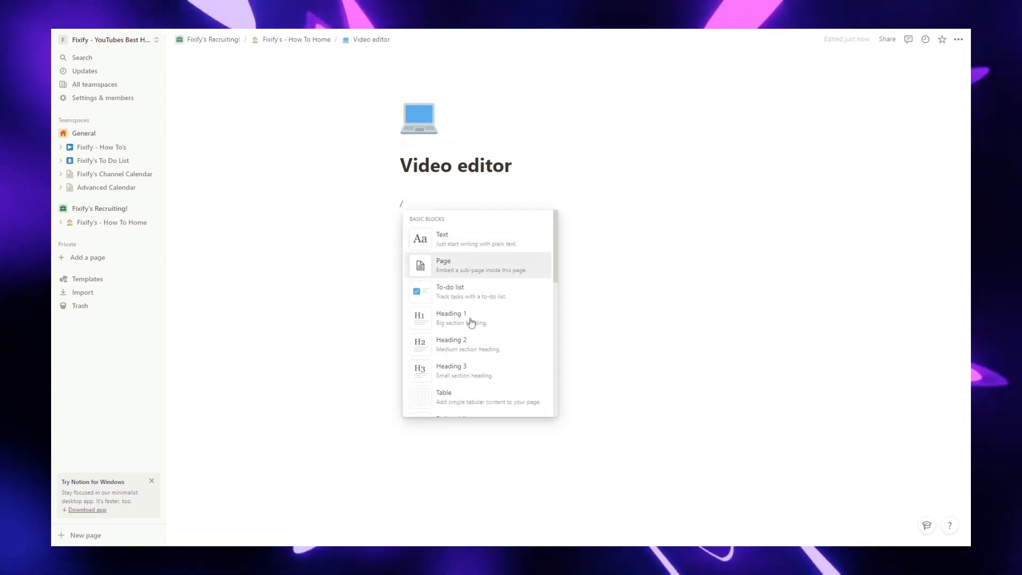
{"action": "left_click", "coordinate": [472, 324]}
{"action": "type", "text": "Job discription"}
{"action": "right_click", "coordinate": [474, 222]}
{"action": "left_click", "coordinate": [503, 230]}
- Add a Heading 1 reading "Requirements" below the job description section and remove the surplus blank line above it
{"action": "key", "text": "Return"}
{"action": "key", "text": "Return"}
{"action": "type", "text": "/"}
{"action": "left_click", "coordinate": [489, 363]}
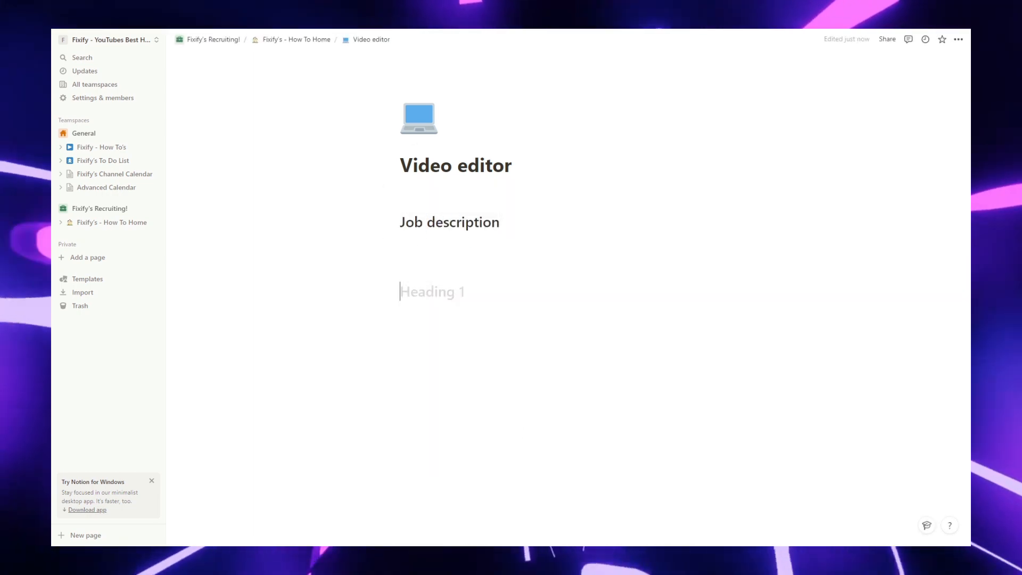
{"action": "type", "text": "Requirements"}
{"action": "key", "text": "Return"}
{"action": "key", "text": "Return"}
{"action": "key", "text": "Return"}
{"action": "right_click", "coordinate": [429, 290]}
{"action": "left_click", "coordinate": [447, 297]}
{"action": "left_click", "coordinate": [426, 259]}
{"action": "key", "text": "BackSpace"}
{"action": "left_click", "coordinate": [424, 333]}
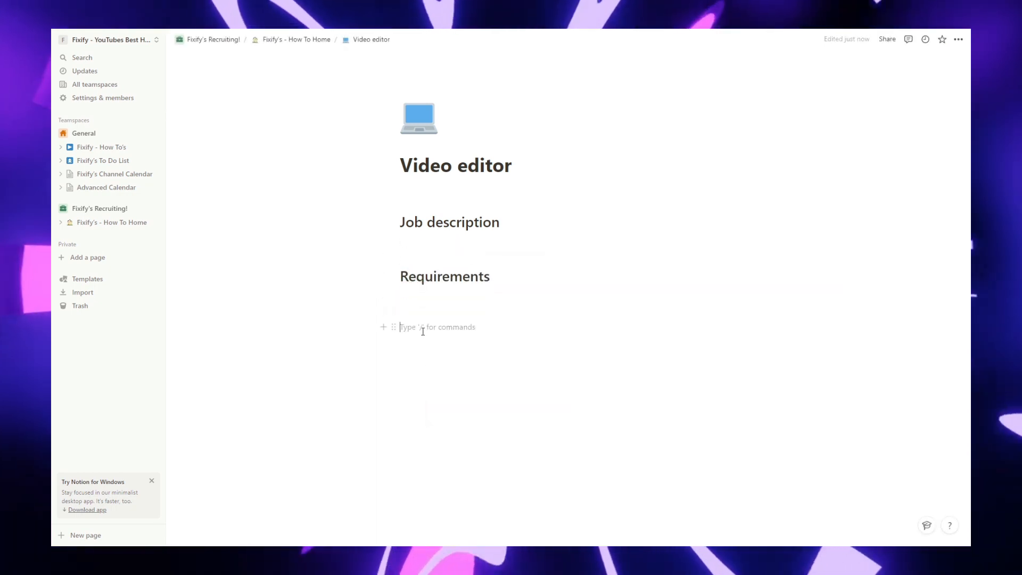
- Format the "Job description", "Requirements" and "Application" headings as italic and underlined with a green background
{"action": "left_click_drag", "start_coordinate": [404, 224], "coordinate": [498, 361]}
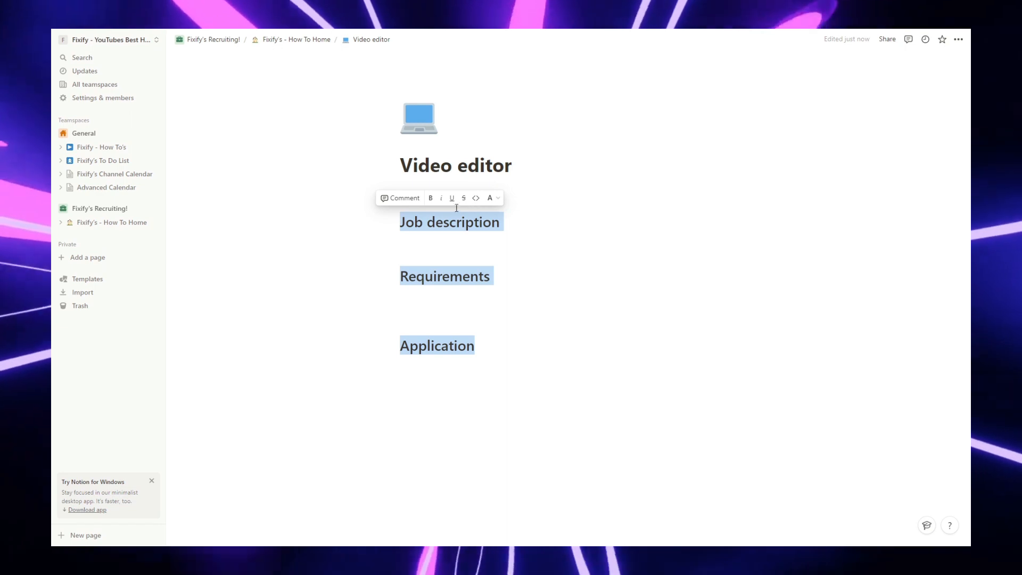
{"action": "left_click", "coordinate": [441, 200]}
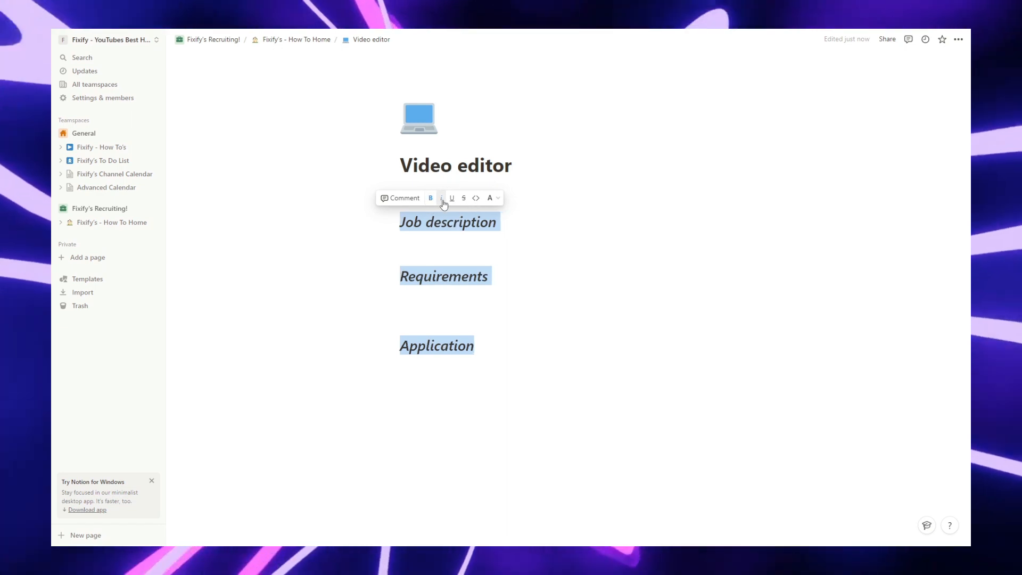
{"action": "left_click", "coordinate": [452, 200]}
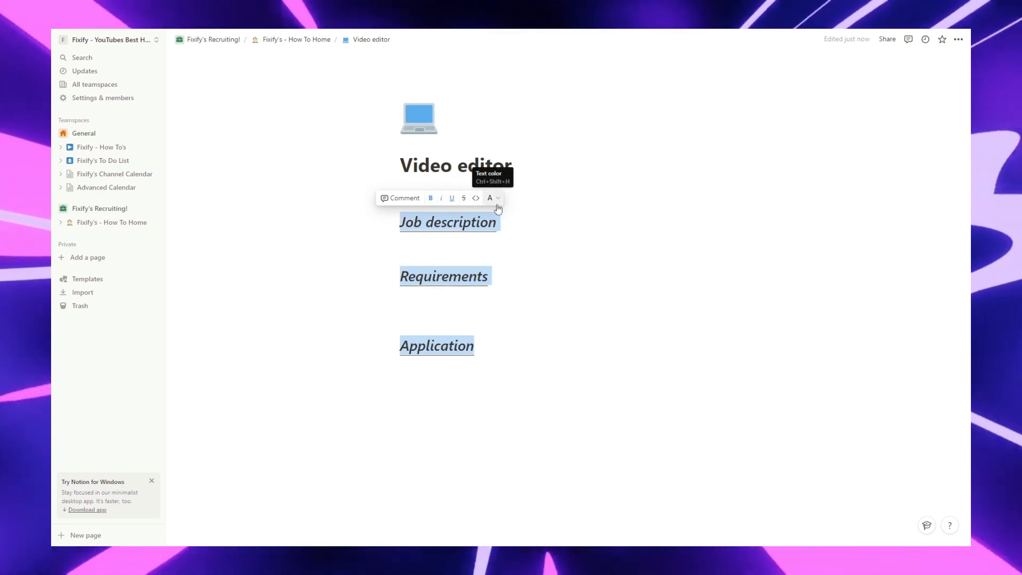
{"action": "left_click", "coordinate": [490, 198]}
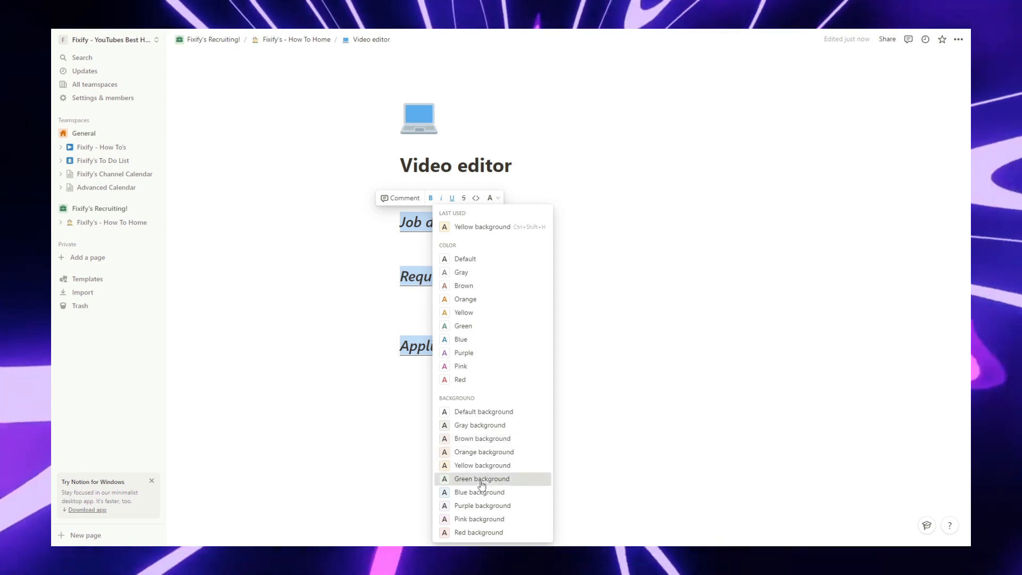
{"action": "left_click", "coordinate": [482, 481]}
{"action": "left_click", "coordinate": [536, 426]}
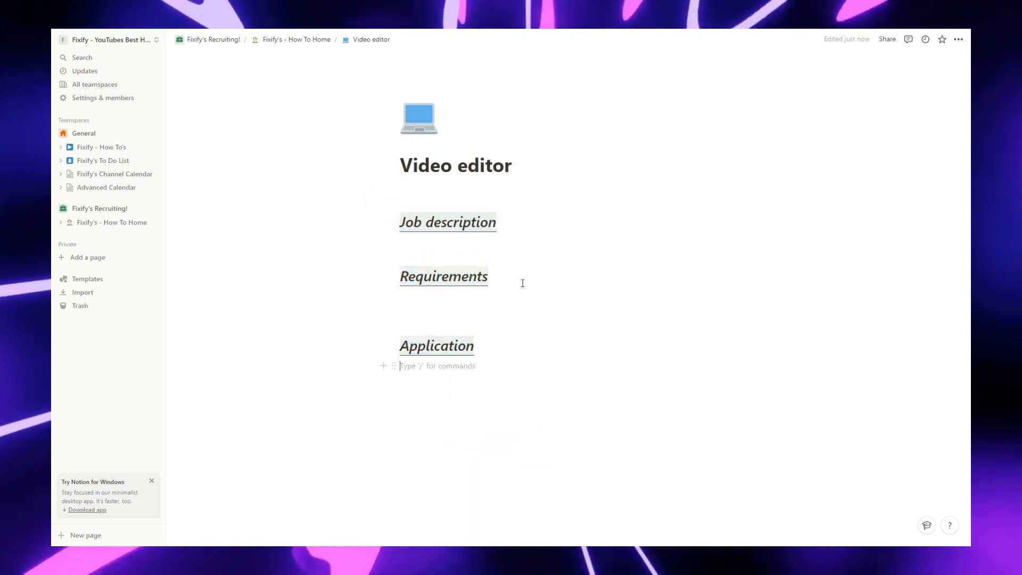
- Insert a divider directly under the "Video editor" title and delete the empty line beneath it
{"action": "left_click", "coordinate": [419, 189]}
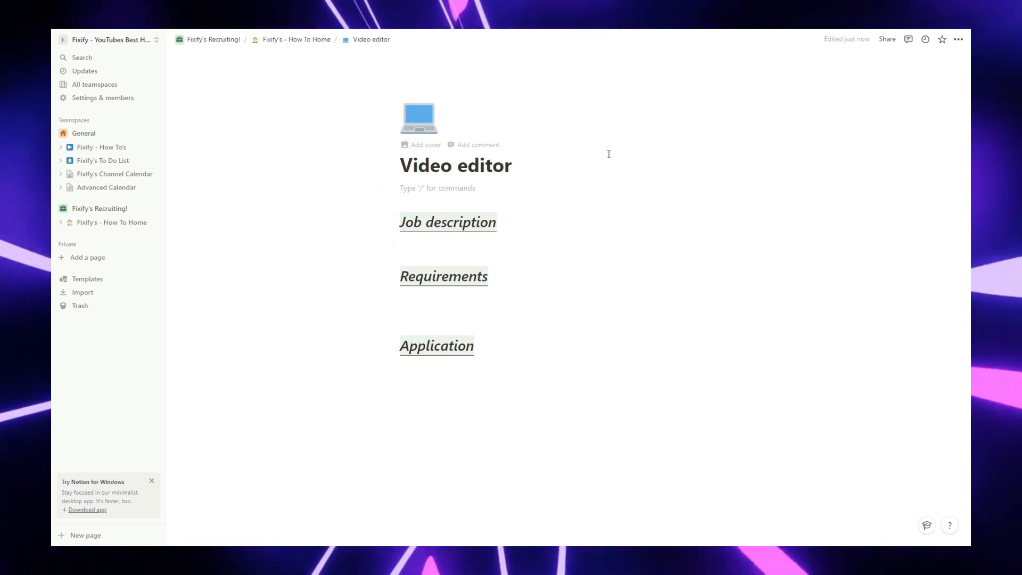
{"action": "type", "text": "/"}
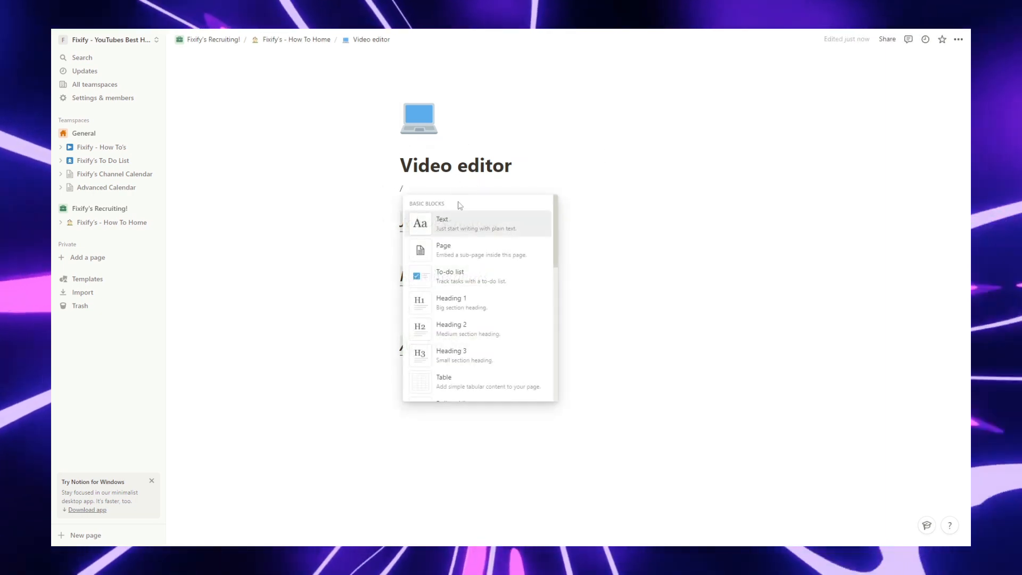
{"action": "scroll", "coordinate": [471, 288], "scroll_direction": "down", "scroll_amount": 3}
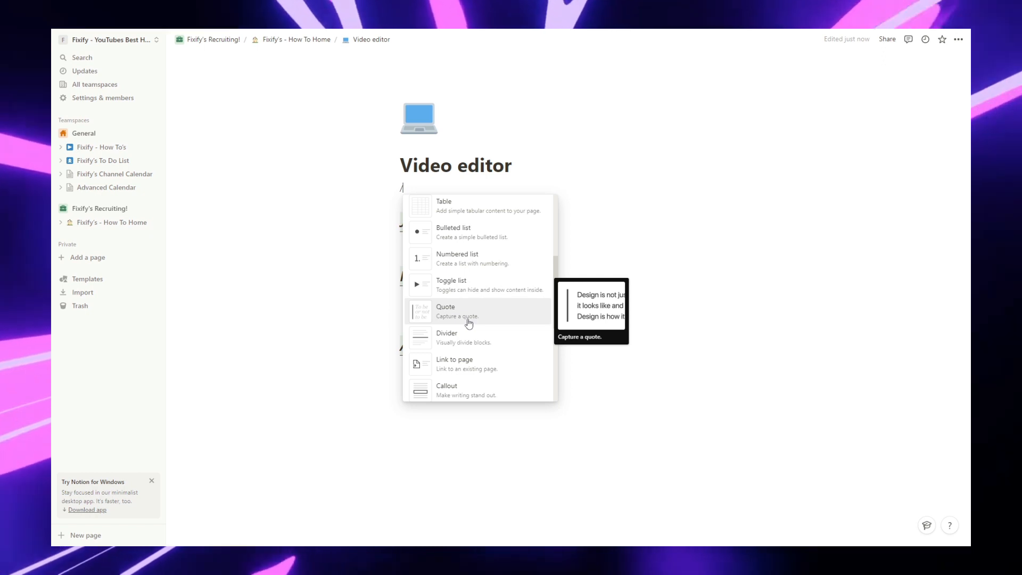
{"action": "left_click", "coordinate": [461, 340]}
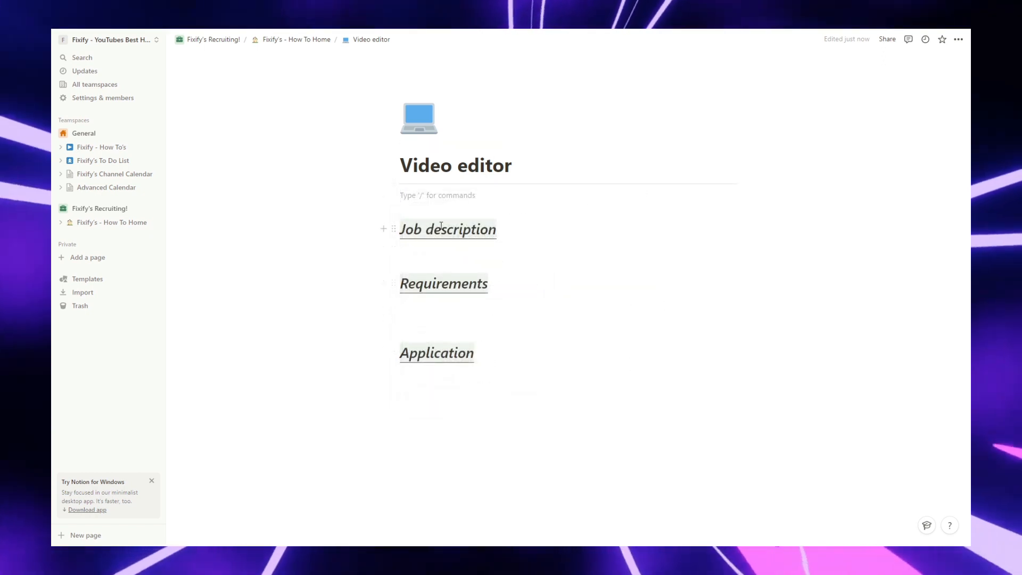
{"action": "key", "text": "BackSpace"}
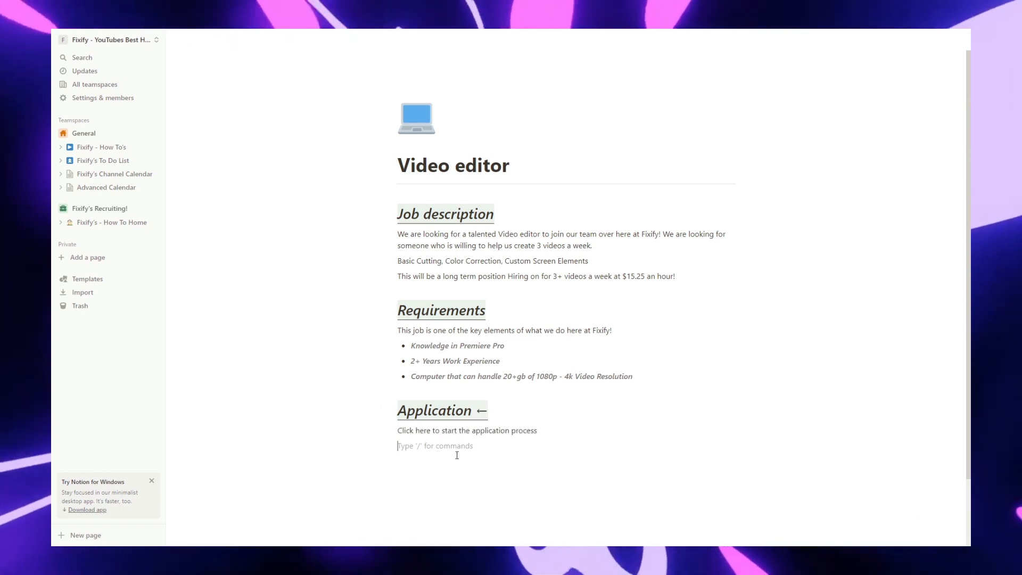
- Add the line "Video Editor Application!" at the end of the Application section, turn it into a page and give it the laptop icon
{"action": "type", "text": "Vid"}
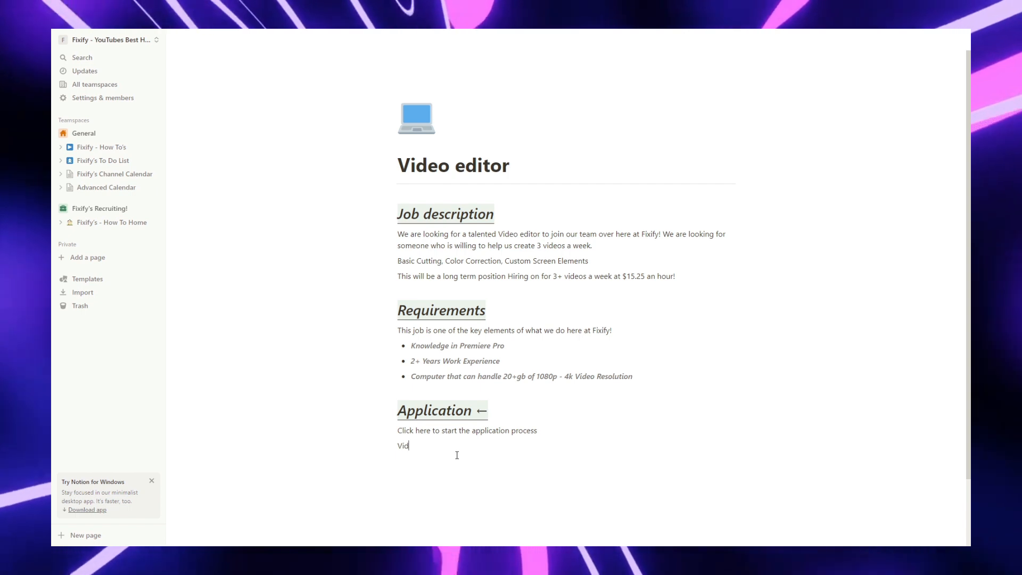
{"action": "type", "text": "eo Editor Application!"}
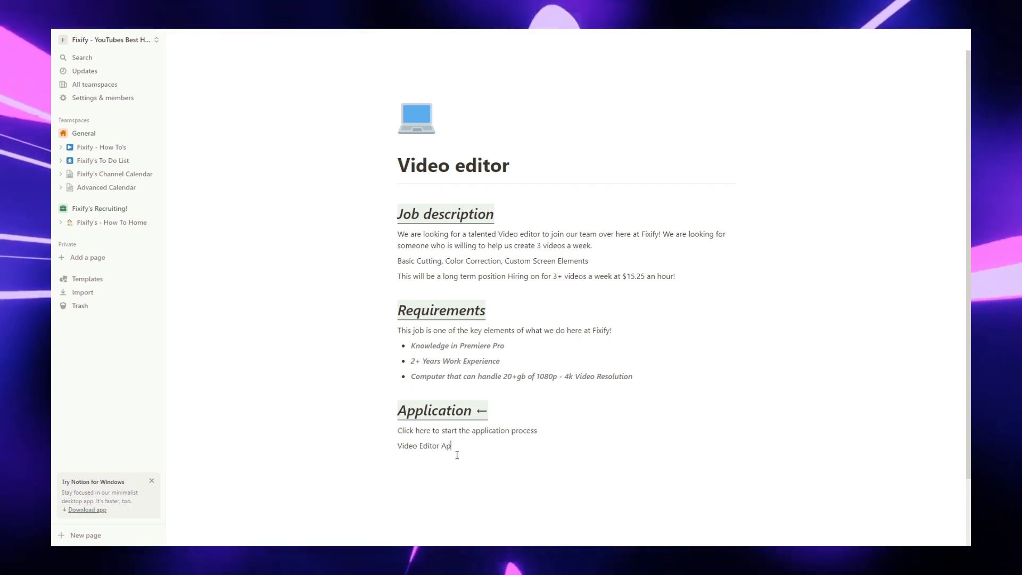
{"action": "left_click_drag", "start_coordinate": [482, 446], "coordinate": [395, 446]}
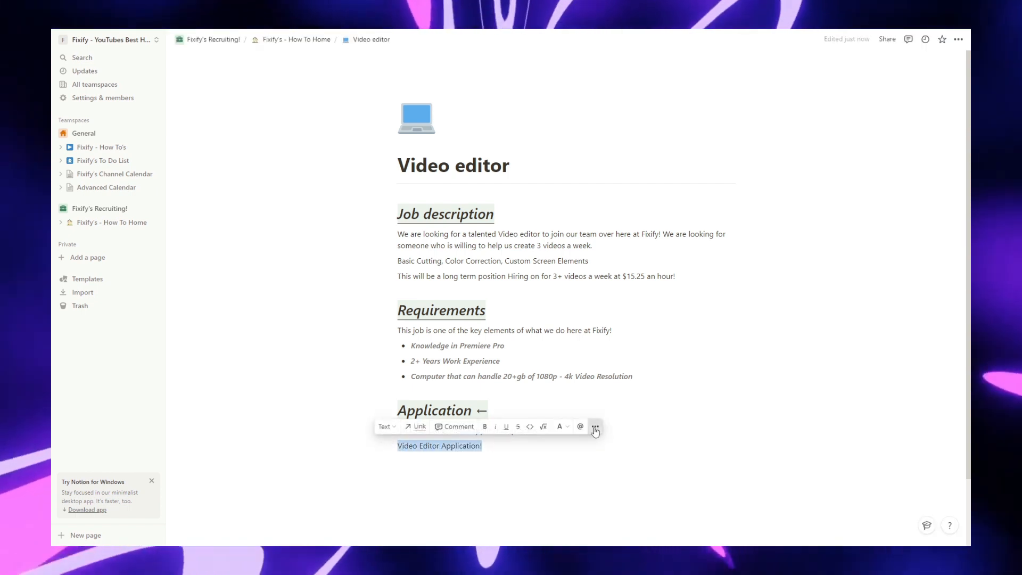
{"action": "right_click", "coordinate": [596, 446]}
{"action": "mouse_move", "coordinate": [665, 306]}
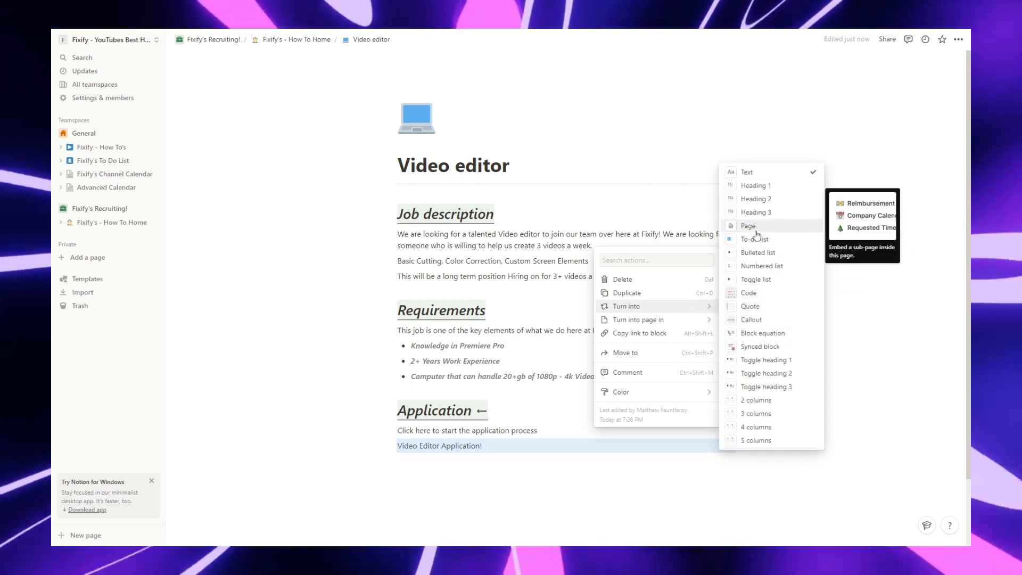
{"action": "left_click", "coordinate": [757, 233]}
{"action": "left_click", "coordinate": [438, 502]}
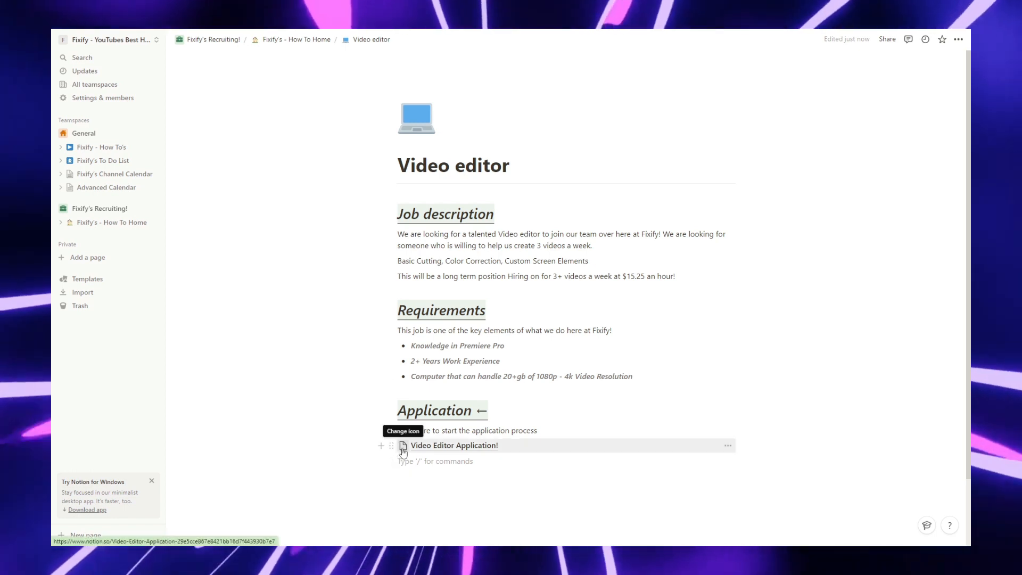
{"action": "left_click", "coordinate": [402, 447]}
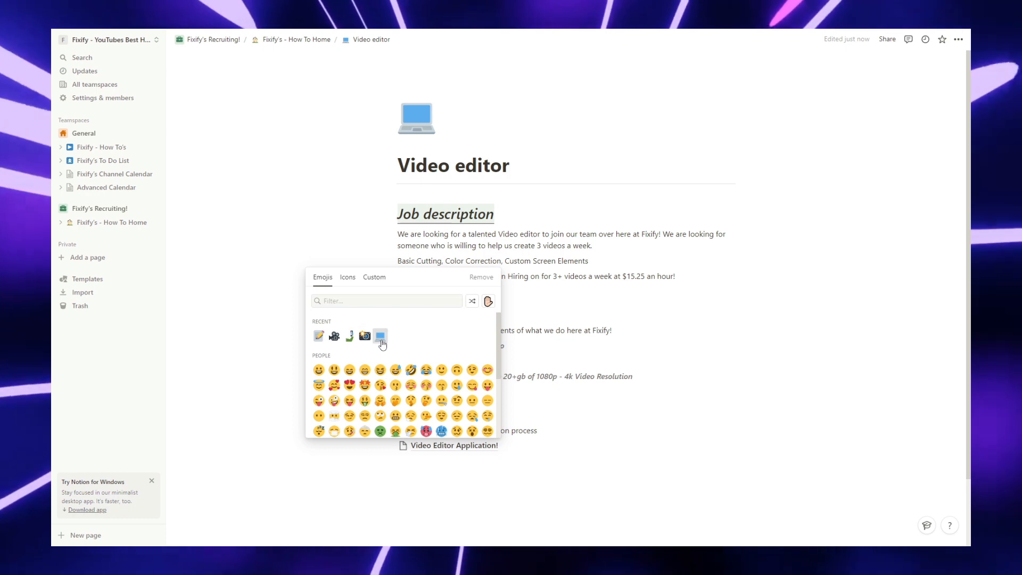
{"action": "left_click", "coordinate": [382, 341]}
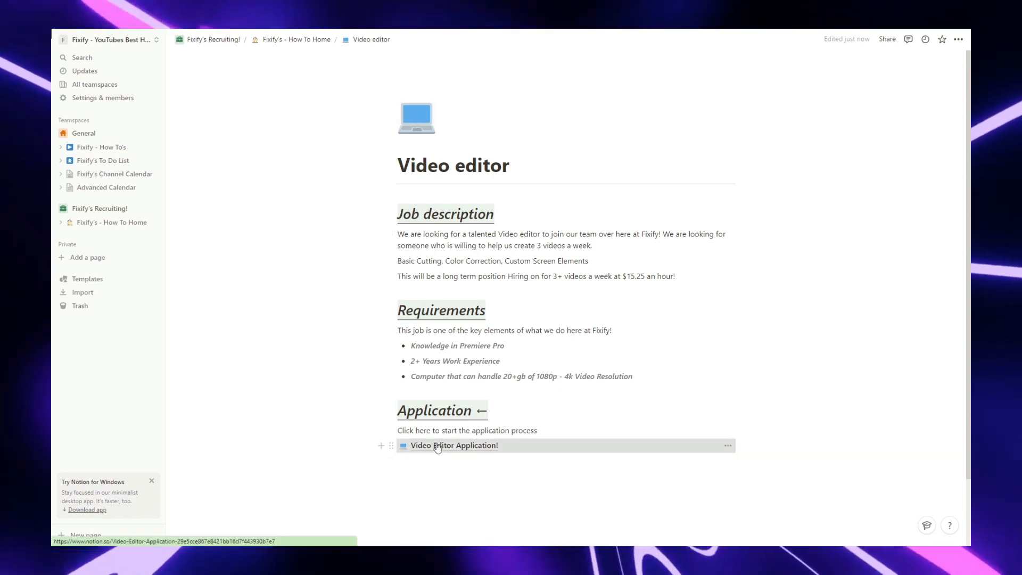
- Open the Video Editor Application! page, search the templates for "appl" and apply the Job Applications template to it
{"action": "left_click", "coordinate": [437, 446]}
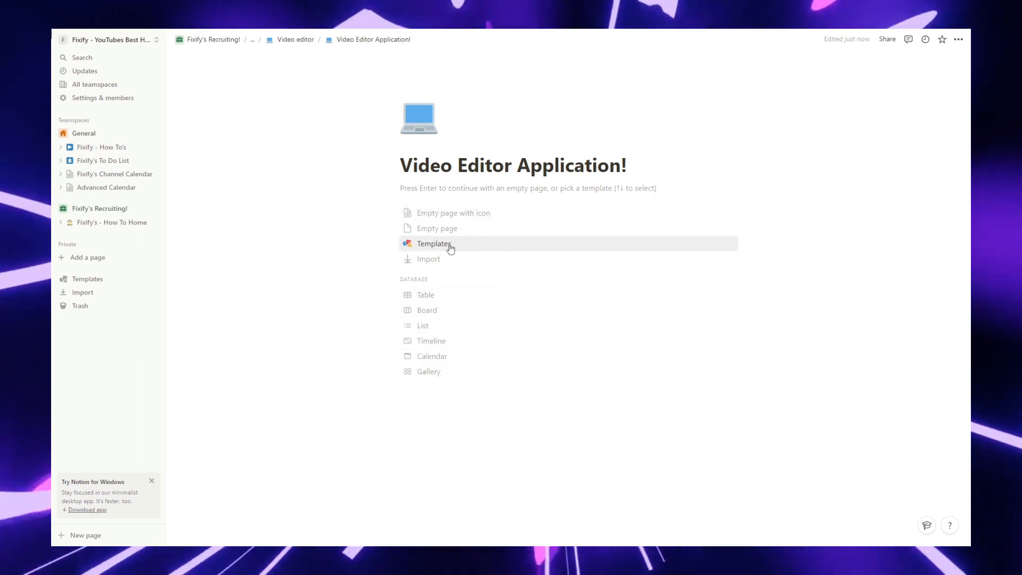
{"action": "left_click", "coordinate": [449, 246]}
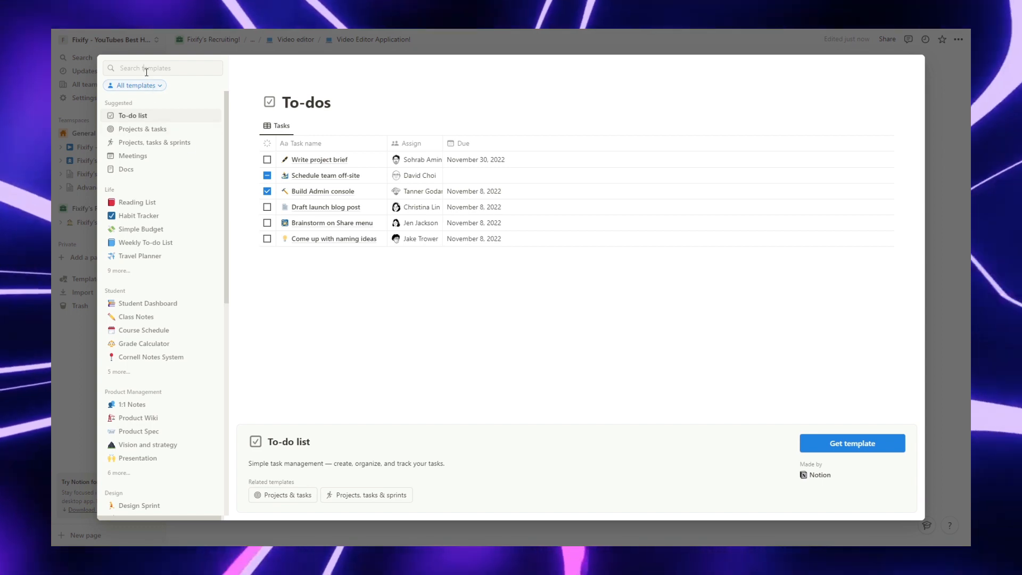
{"action": "left_click", "coordinate": [146, 72]}
{"action": "type", "text": "appl"}
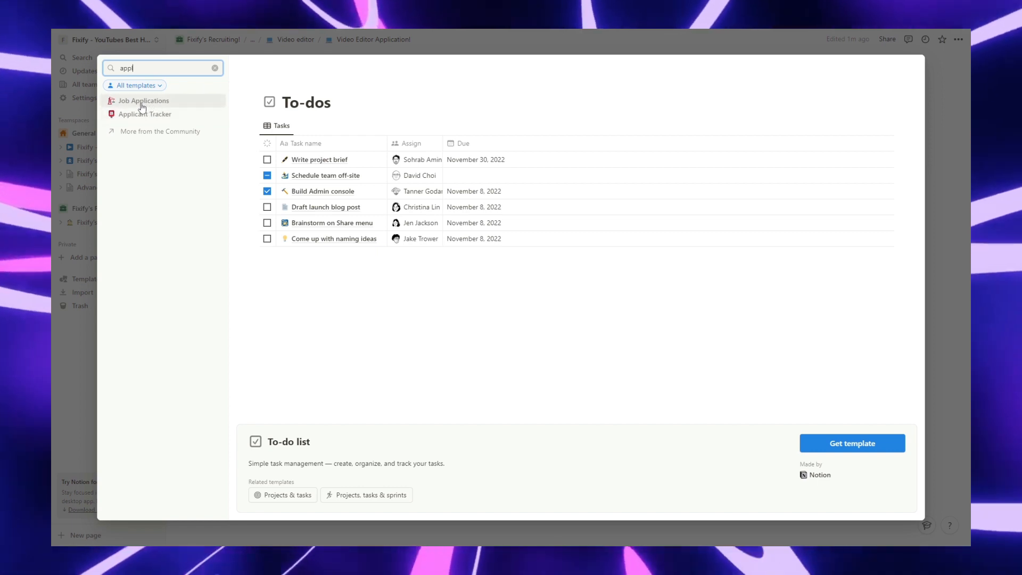
{"action": "left_click", "coordinate": [141, 108]}
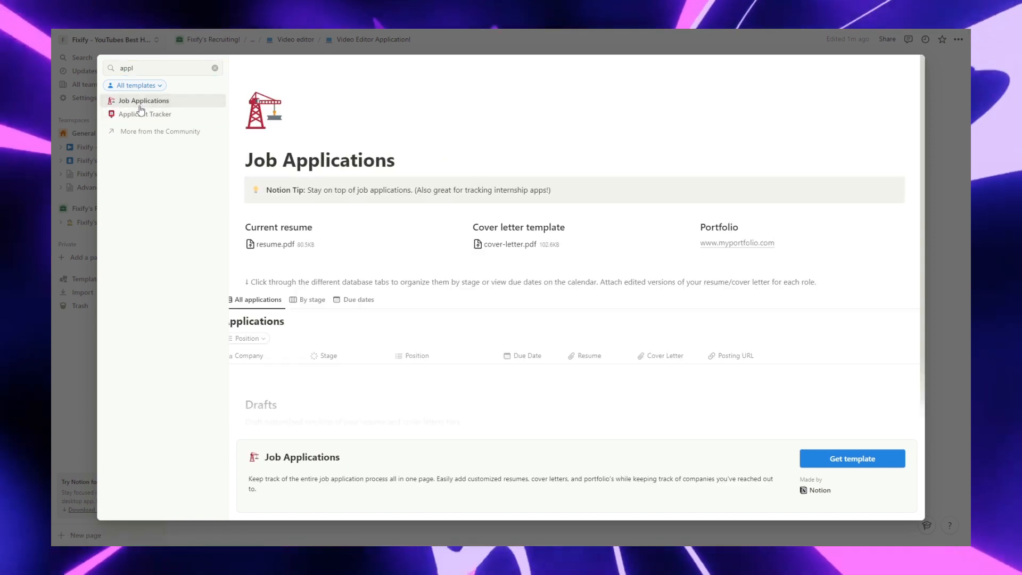
{"action": "scroll", "coordinate": [411, 285], "scroll_direction": "down", "scroll_amount": 3}
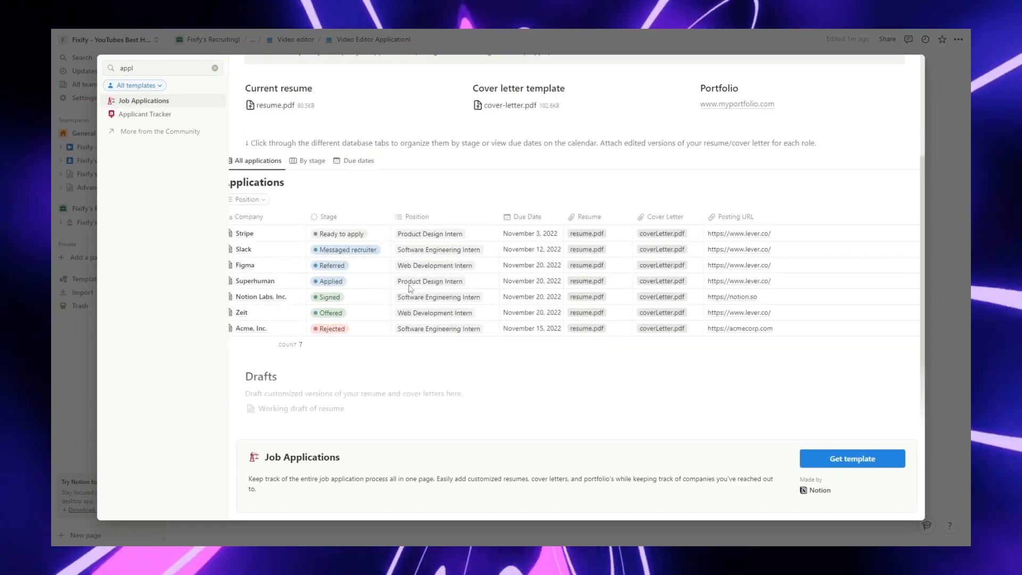
{"action": "scroll", "coordinate": [381, 251], "scroll_direction": "up", "scroll_amount": 3}
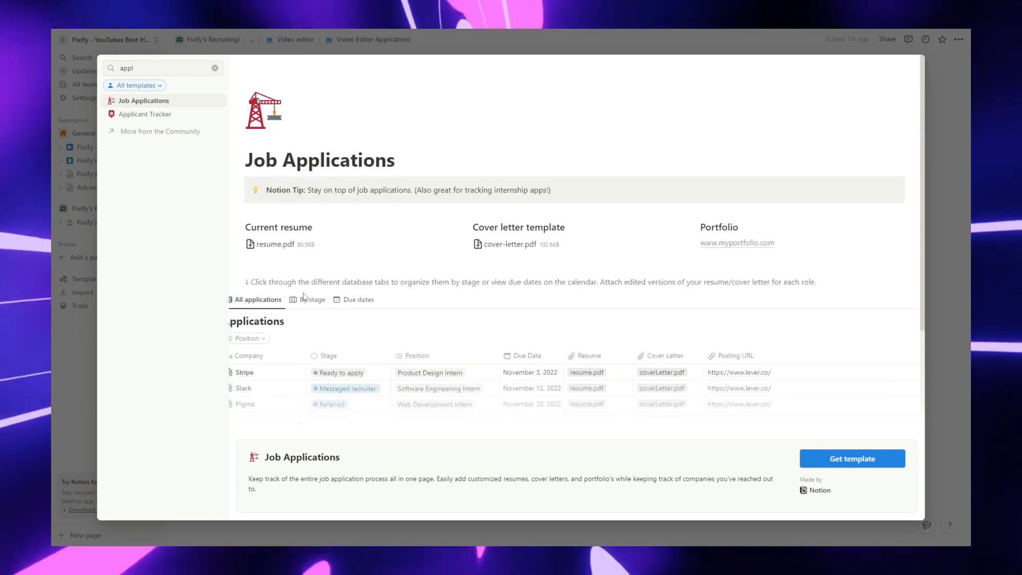
{"action": "left_click", "coordinate": [875, 465]}
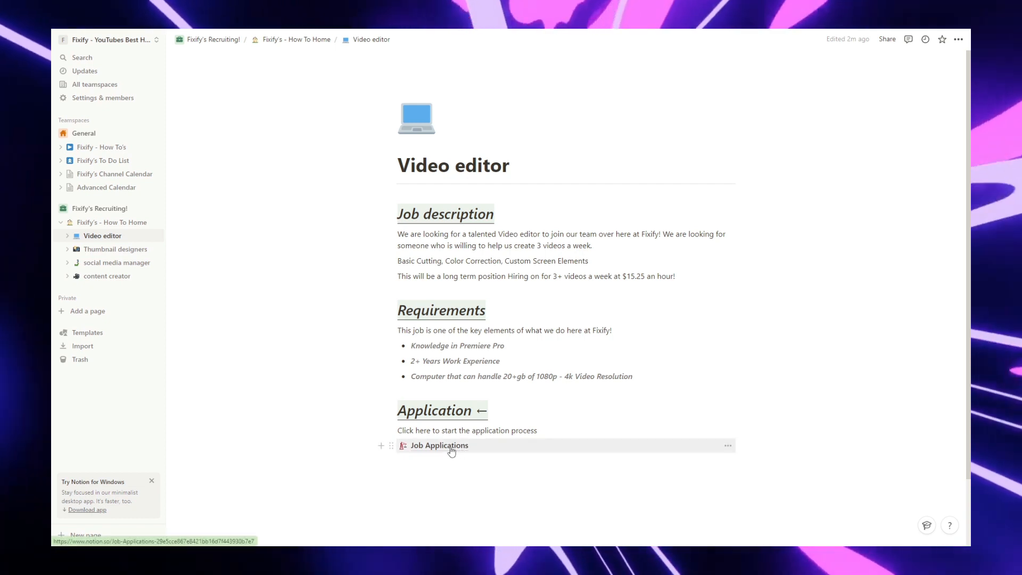
- Retitle the Job Applications page under Video editor as "Video Editor Applications" and change its icon to the laptop emoji
{"action": "left_click", "coordinate": [453, 447]}
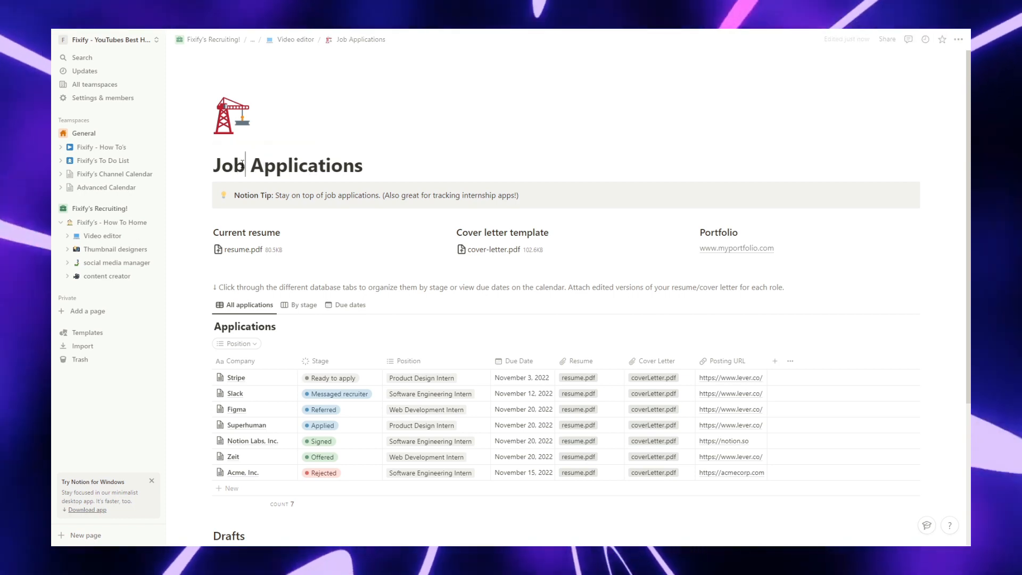
{"action": "double_click", "coordinate": [223, 166]}
{"action": "key", "text": "BackSpace"}
{"action": "type", "text": "Video"}
{"action": "type", "text": " Editoi"}
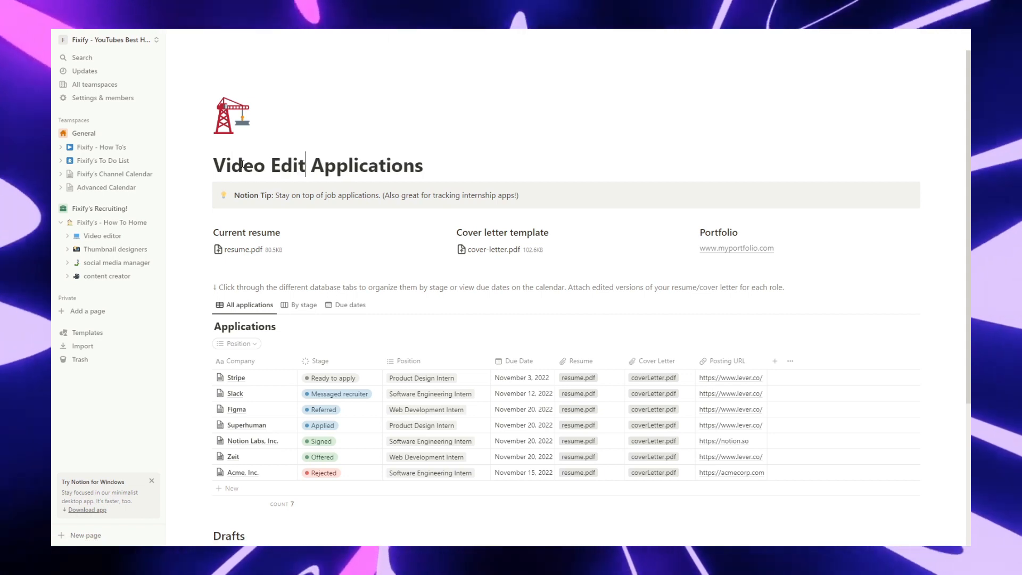
{"action": "key", "text": "BackSpace"}
{"action": "type", "text": "r"}
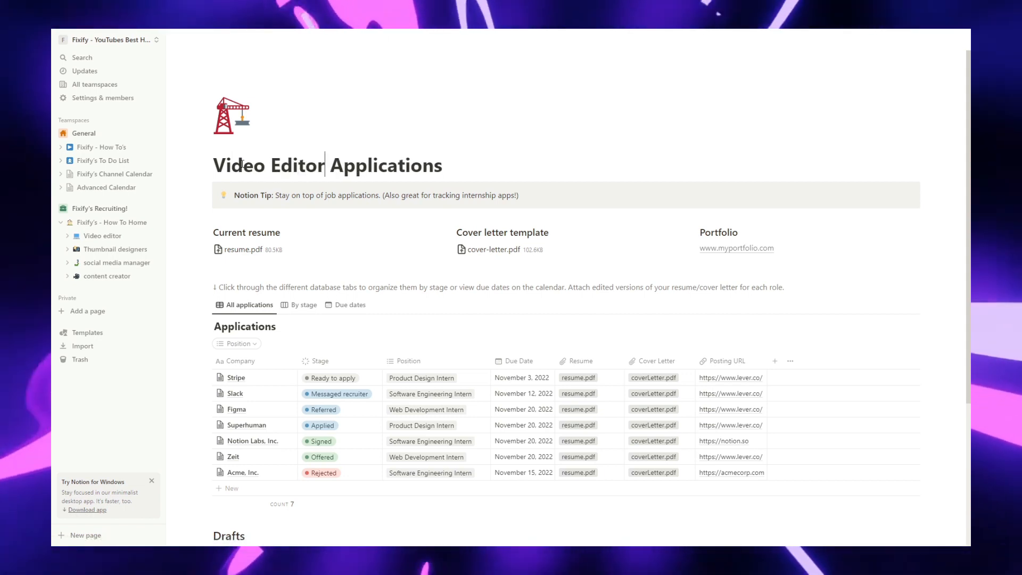
{"action": "left_click", "coordinate": [231, 116]}
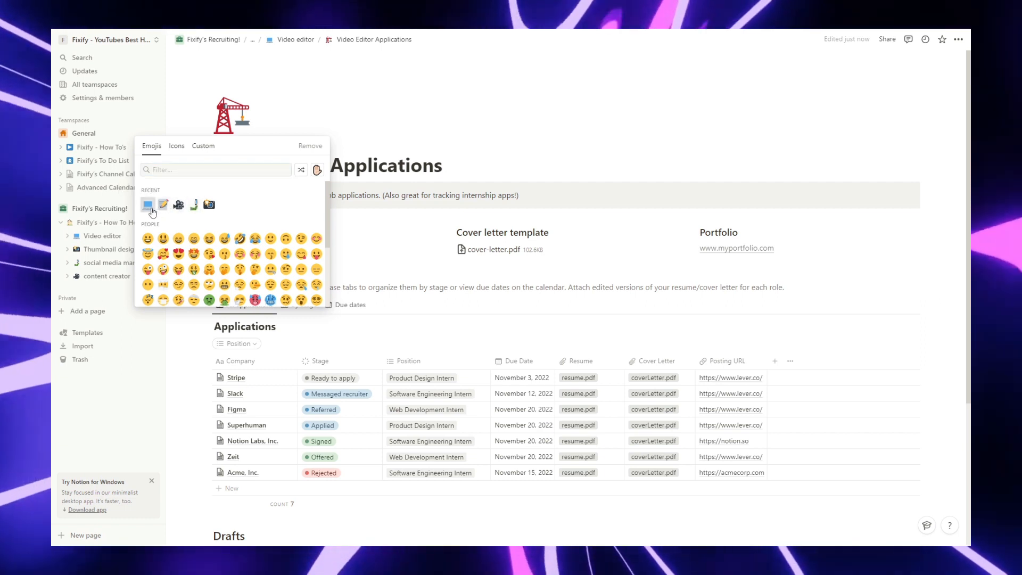
{"action": "left_click", "coordinate": [148, 205]}
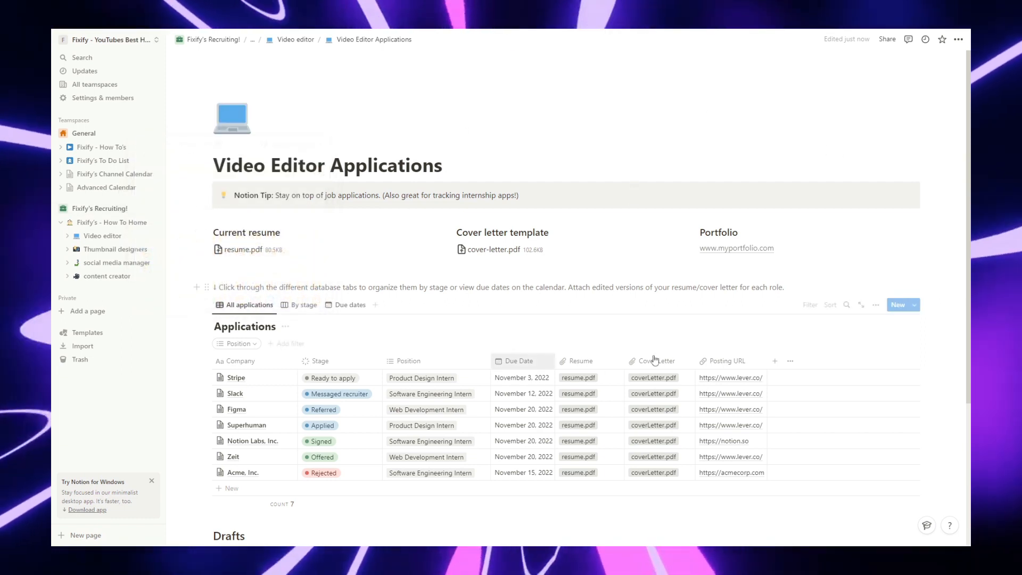
{"action": "scroll", "coordinate": [831, 339], "scroll_direction": "down", "scroll_amount": 4}
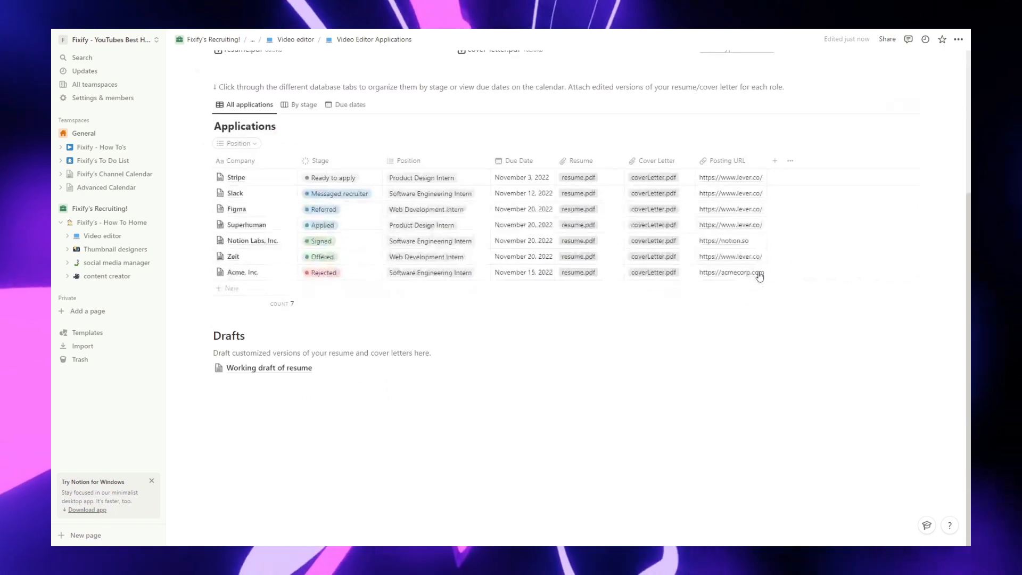
{"action": "scroll", "coordinate": [760, 276], "scroll_direction": "up", "scroll_amount": 4}
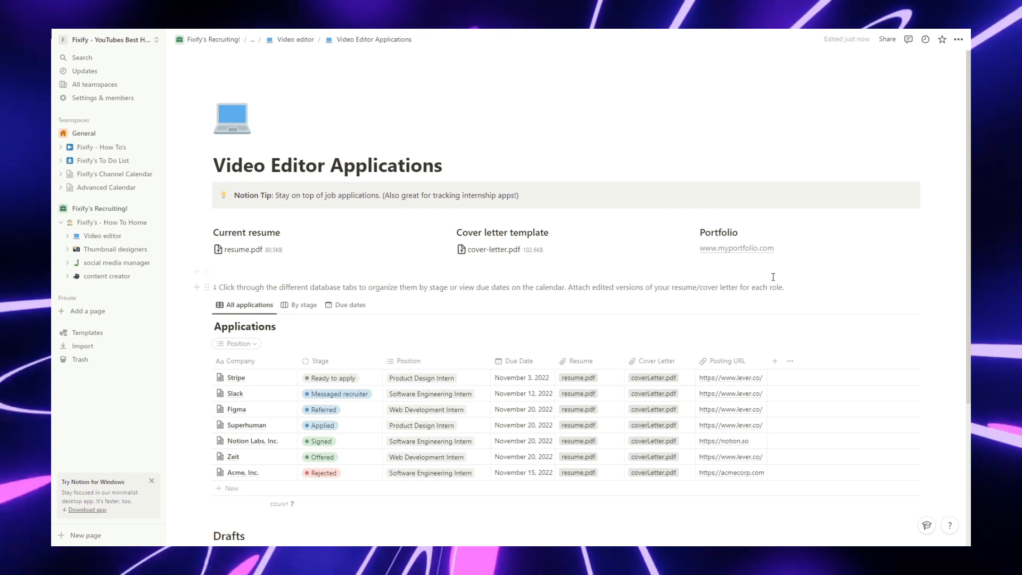
{"action": "left_click_drag", "start_coordinate": [678, 245], "coordinate": [809, 253]}
{"action": "left_click", "coordinate": [830, 247]}
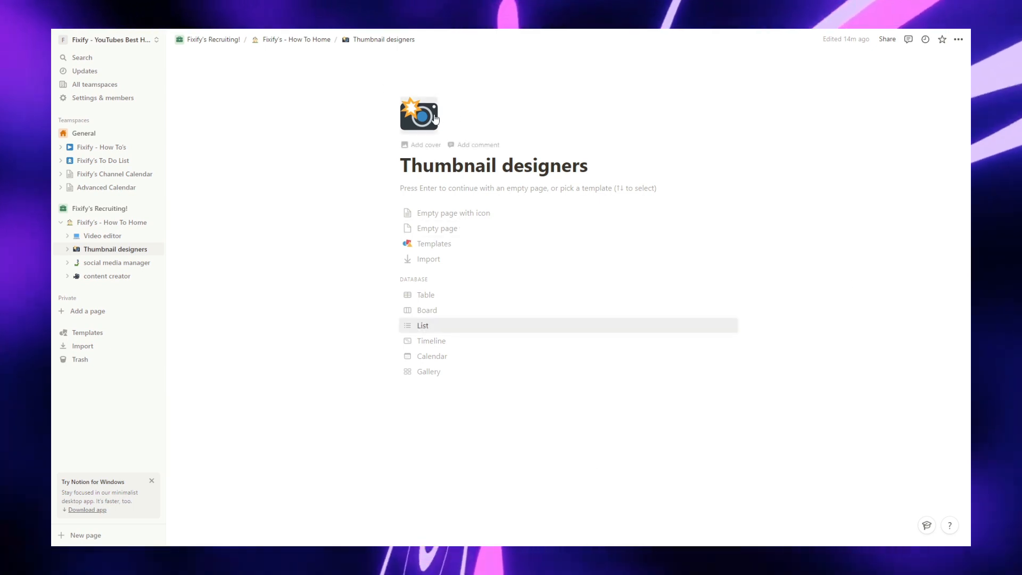
- Copy all the content below the title of the Video editor page into the empty Thumbnail designers page
{"action": "left_click", "coordinate": [88, 235]}
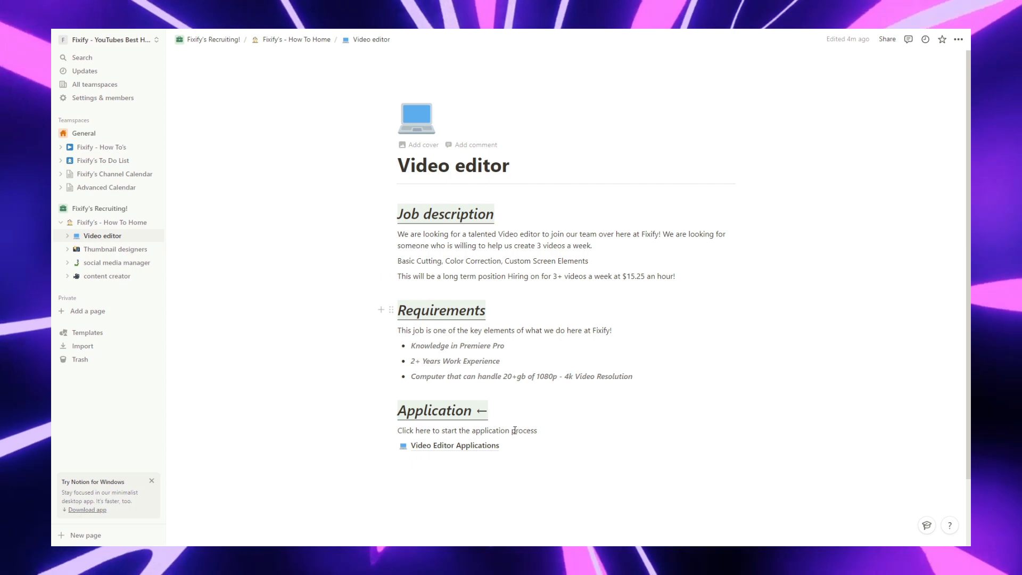
{"action": "left_click_drag", "start_coordinate": [662, 120], "coordinate": [397, 453]}
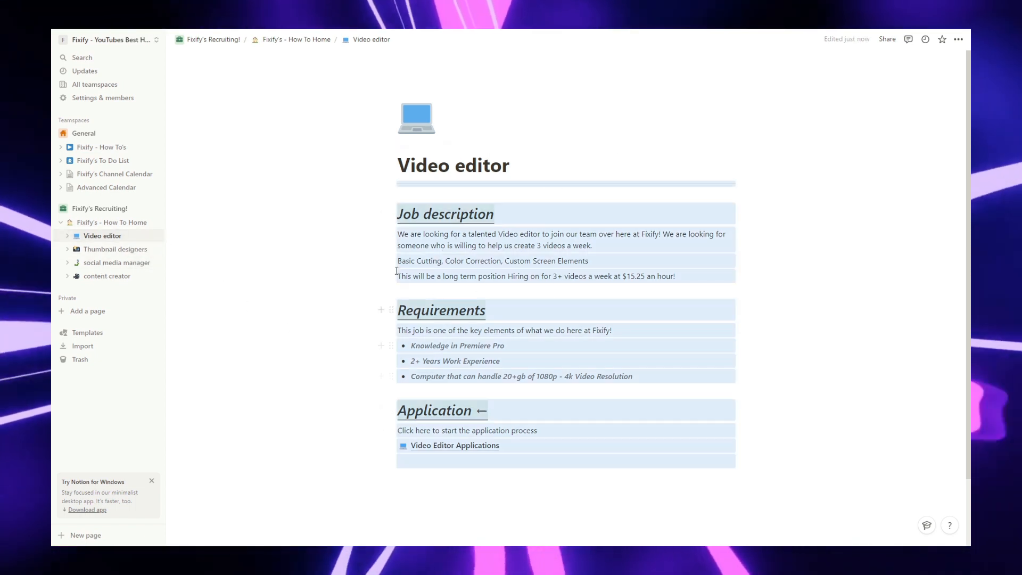
{"action": "left_click", "coordinate": [111, 249]}
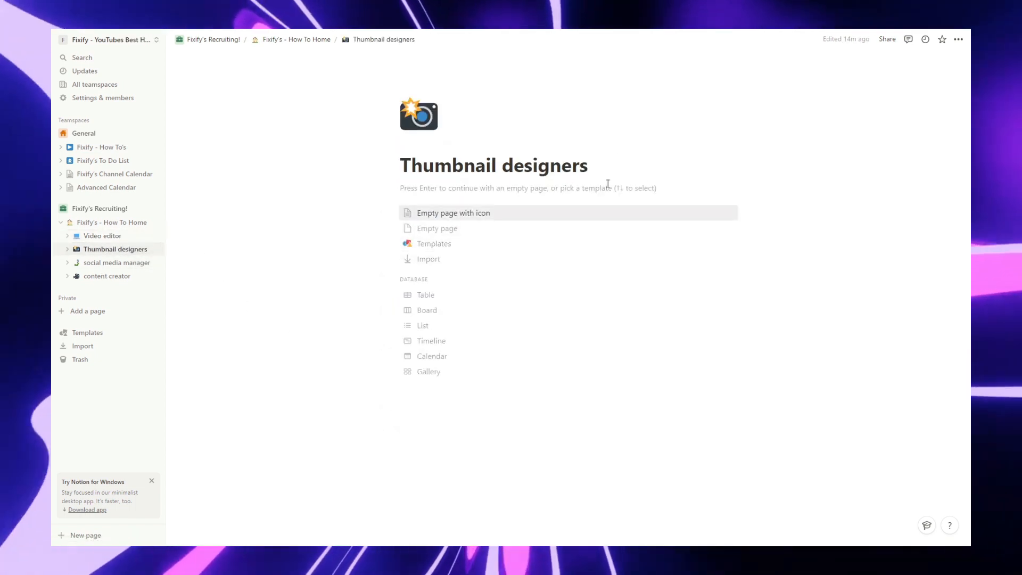
{"action": "left_click", "coordinate": [482, 198]}
{"action": "type", "text": "Job description We are looking for a talented Video editor to join our team over here at Fixify! We are looking for someone who is willing to help us create 3 videos a week. Basic Cutting, Color Correction, Custom Screen Elements This will be a long term position Hiring on for 3+ videos a week at $15.25 an hour! Requirements This job is one of the key elements of what we do here at Fixify! Knowledge in Premiere Pro 2+ Years Work Experience Computer that can handle 20+gb of 1080p - 4k Video Resolution Application ← Click here to start the application process"}
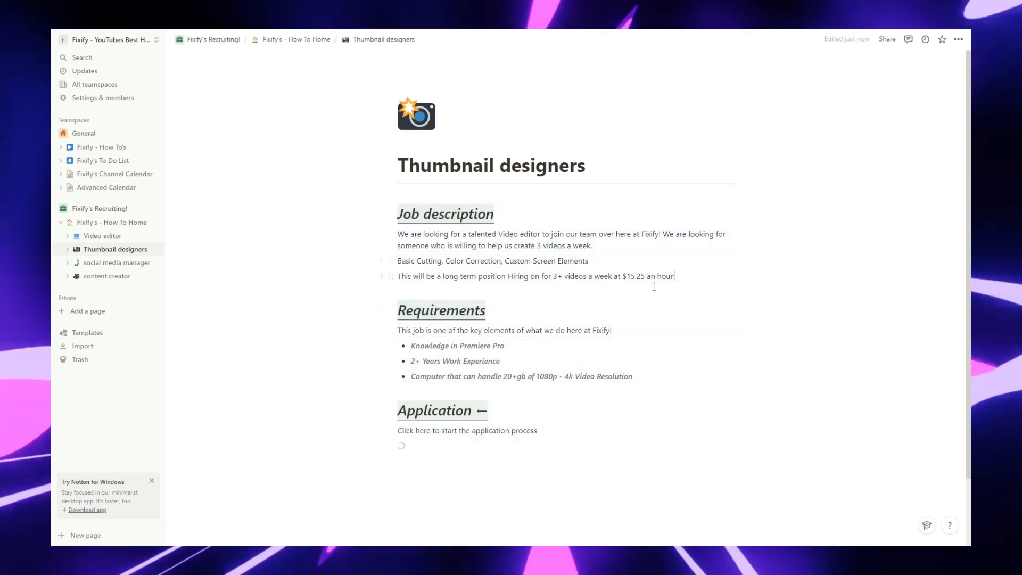
- Clear the copied body text under the "Job description", "Requirements" and "Application" headings of the Thumbnail designers page, keeping the headings
{"action": "left_click_drag", "start_coordinate": [675, 276], "coordinate": [382, 234]}
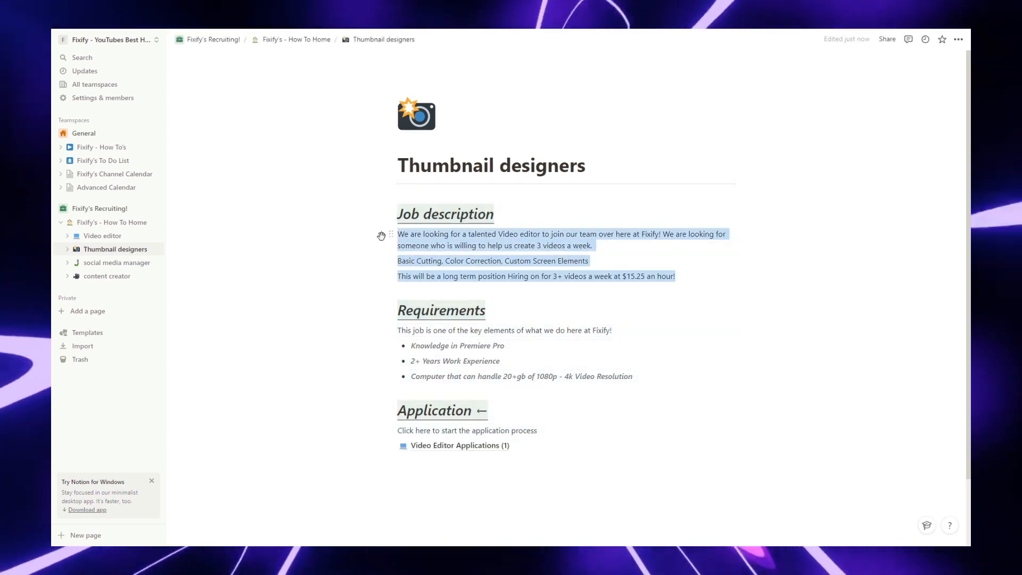
{"action": "key", "text": "BackSpace"}
{"action": "left_click_drag", "start_coordinate": [658, 342], "coordinate": [365, 292]}
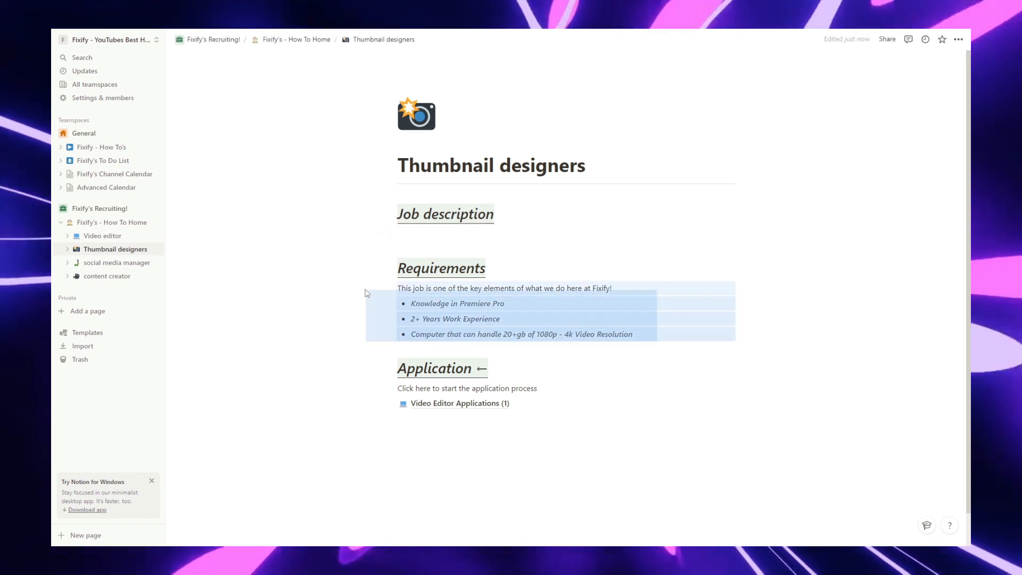
{"action": "key", "text": "BackSpace"}
{"action": "left_click_drag", "start_coordinate": [542, 326], "coordinate": [384, 330]}
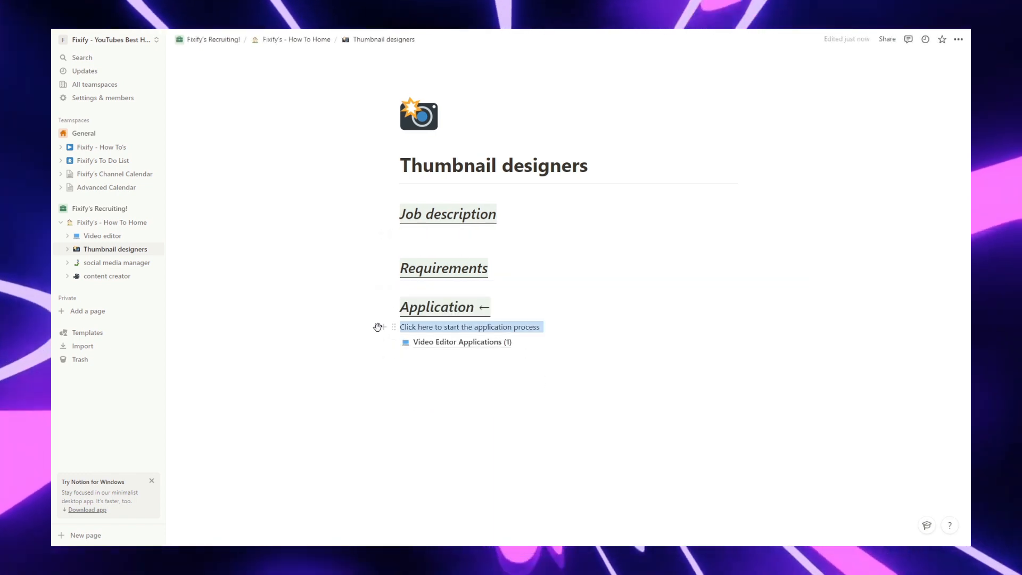
{"action": "key", "text": "BackSpace"}
{"action": "left_click", "coordinate": [555, 405]}
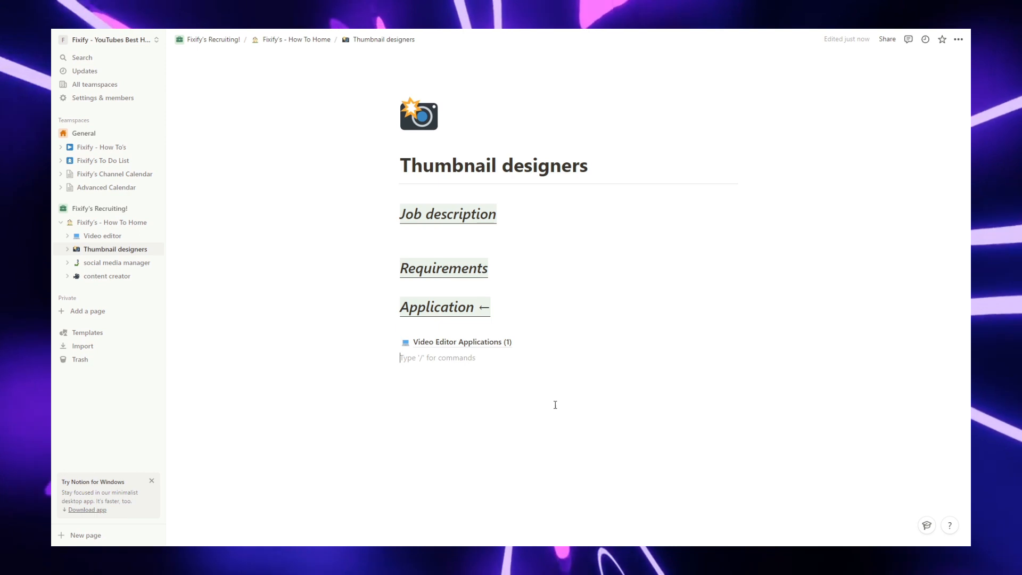
- Check the copied "Video Editor Applications (1)" subpage and delete it from the Thumbnail designers page
{"action": "left_click", "coordinate": [507, 347]}
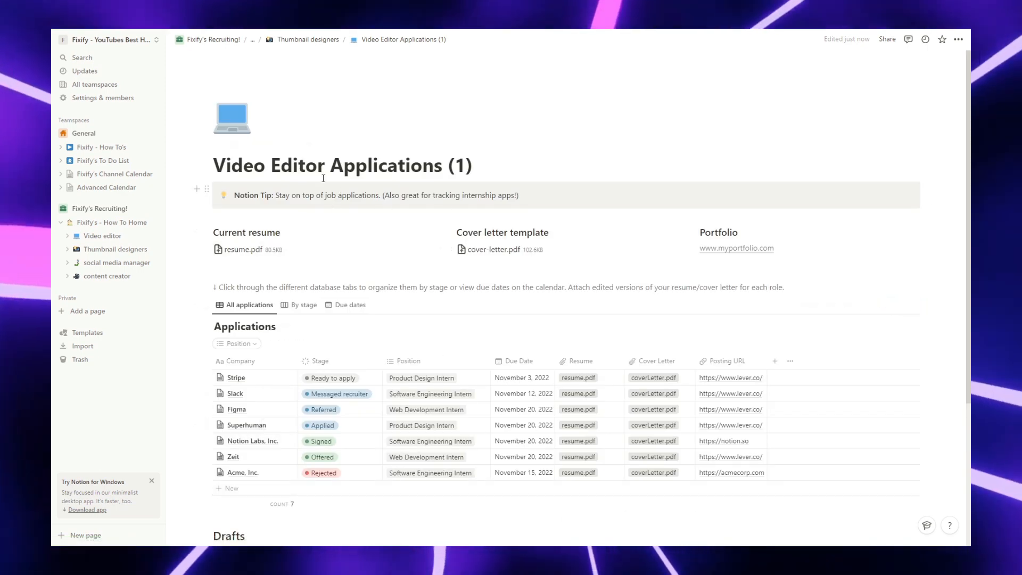
{"action": "key", "text": "alt+Left"}
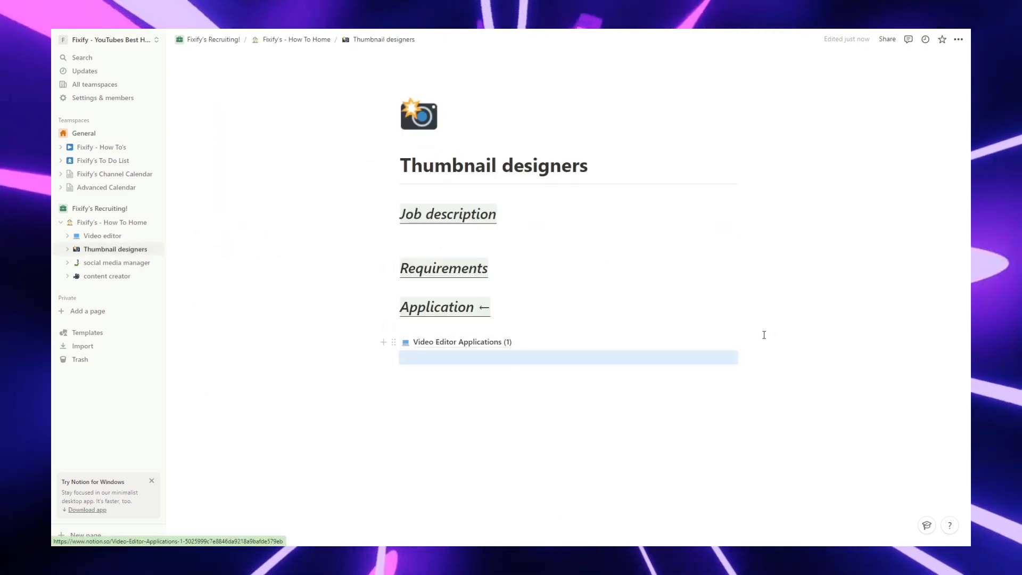
{"action": "left_click", "coordinate": [728, 343]}
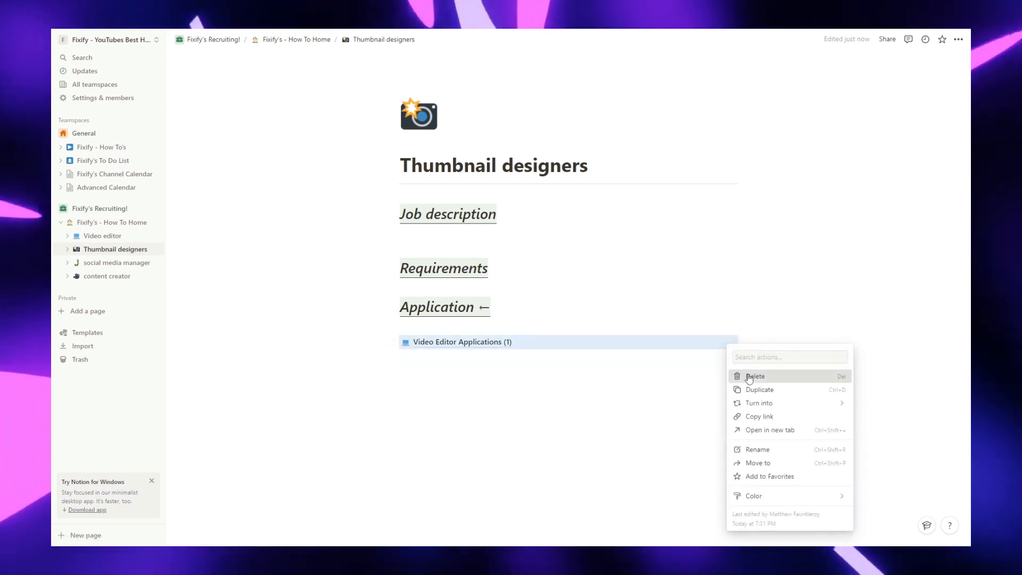
{"action": "left_click", "coordinate": [749, 374]}
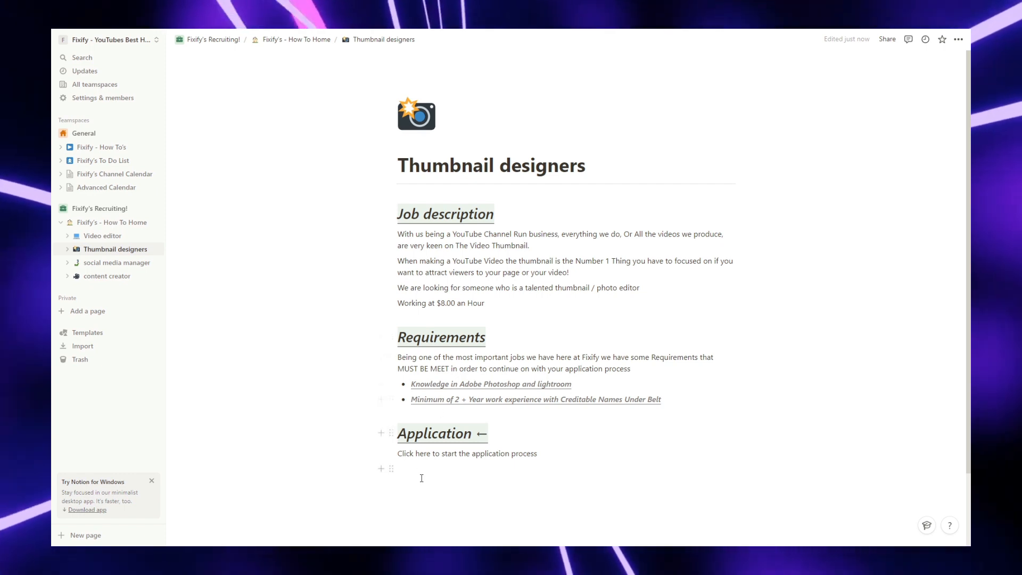
- Add a subpage titled "Thumbnail Designer Application" with the flash camera icon below the application line, and return to the Thumbnail designers page
{"action": "left_click", "coordinate": [410, 468]}
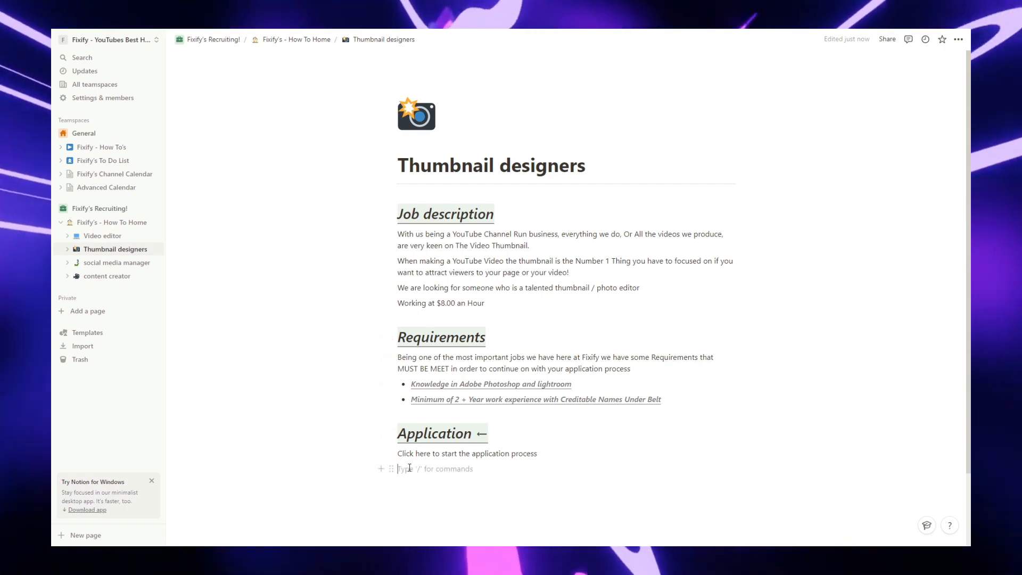
{"action": "type", "text": "/"}
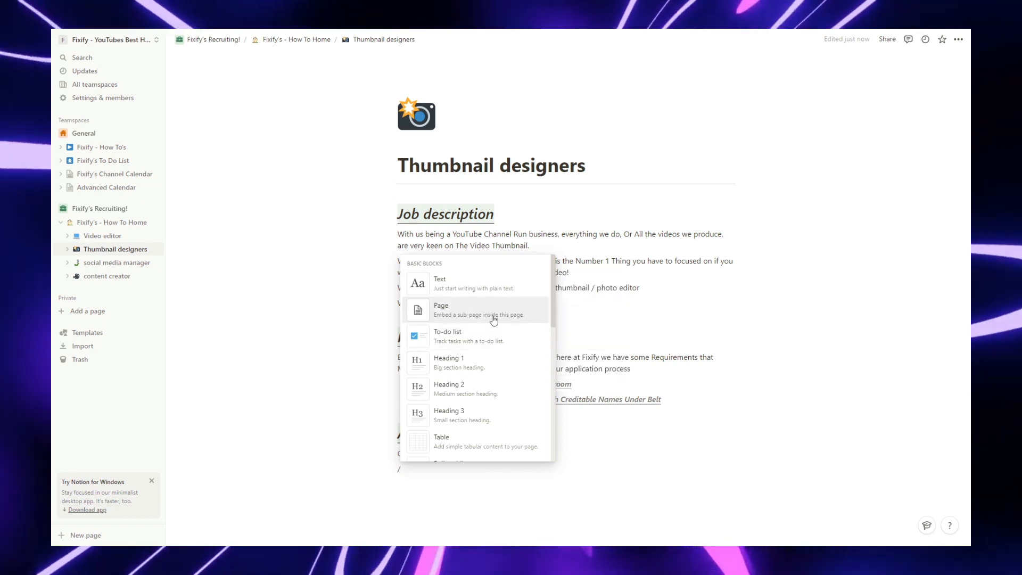
{"action": "left_click", "coordinate": [491, 319]}
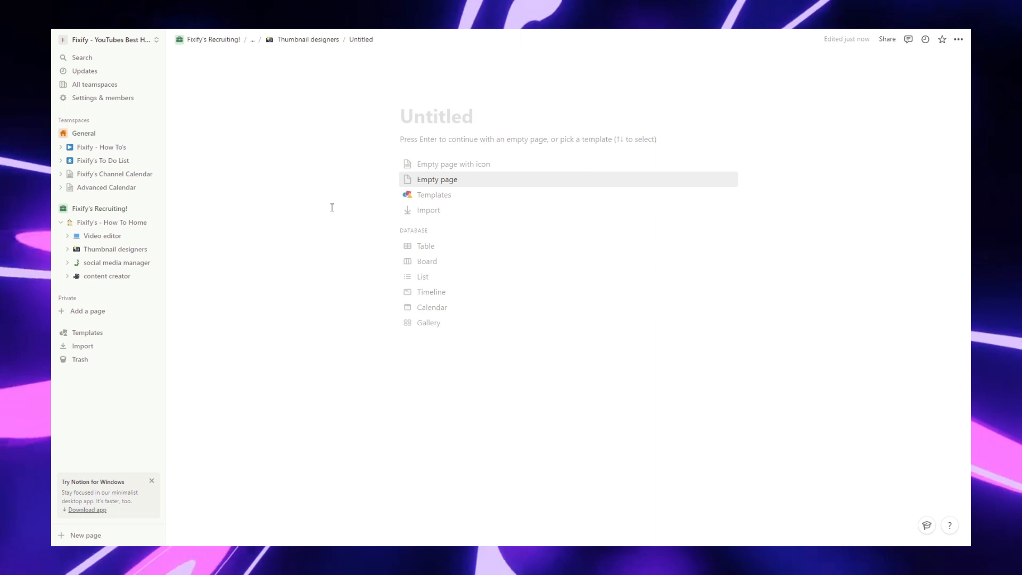
{"action": "type", "text": "Thumbanil Des"}
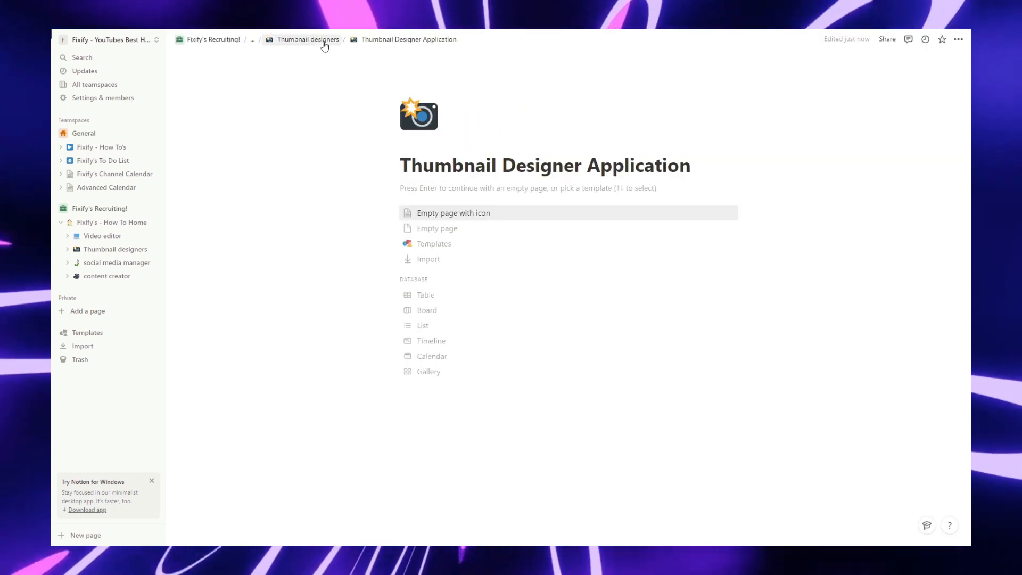
{"action": "left_click", "coordinate": [322, 41]}
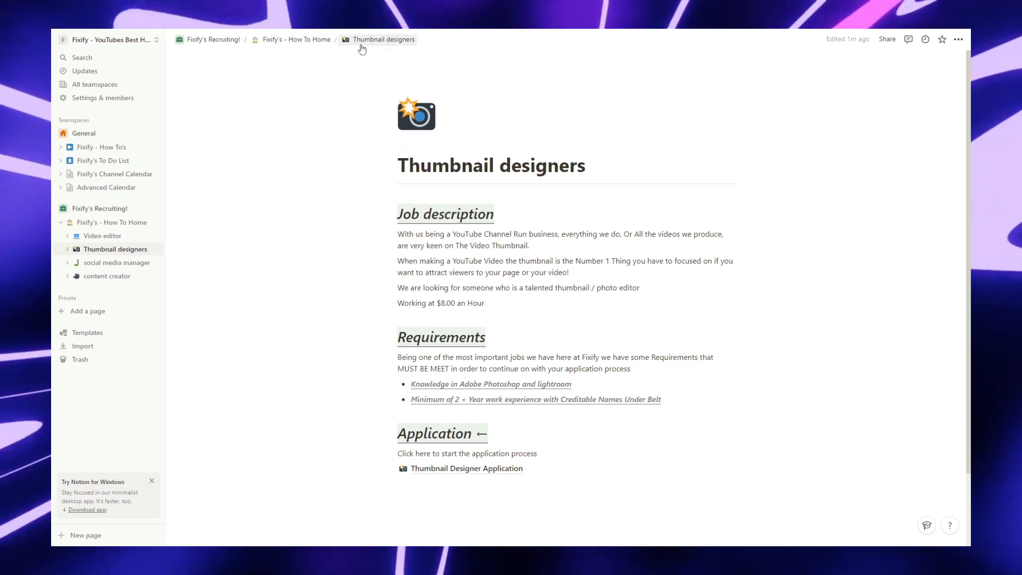
- Check the Video Editor Applications page for reference, and copy the Thumbnail designers job description paragraphs into the empty Thumbnail Designer Application page
{"action": "left_click", "coordinate": [458, 471]}
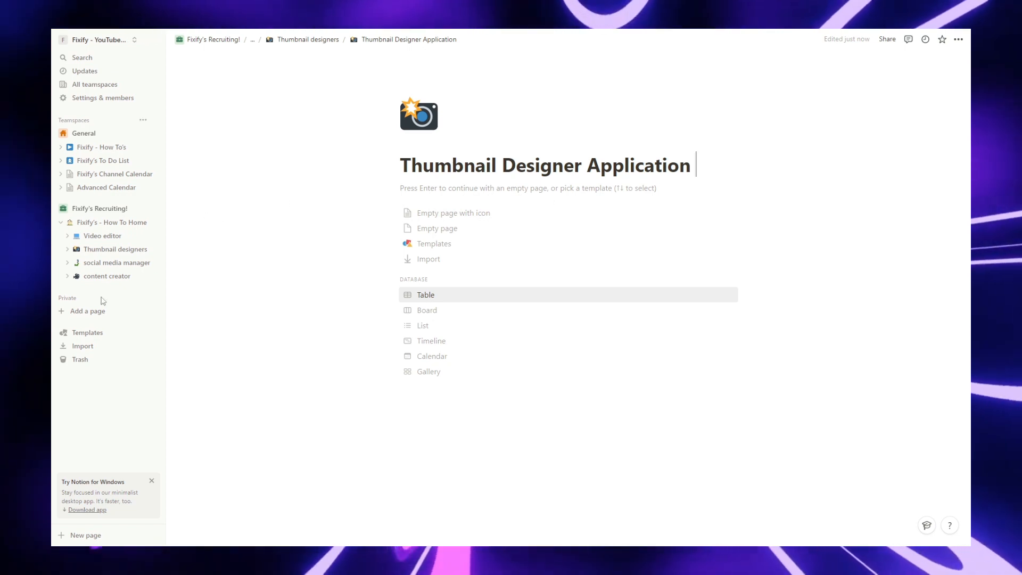
{"action": "left_click", "coordinate": [98, 236]}
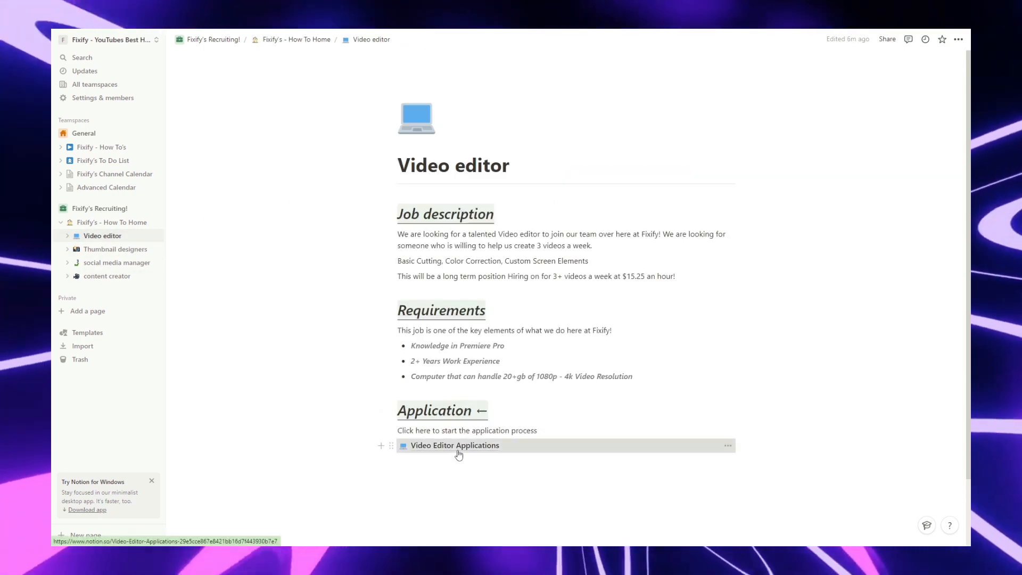
{"action": "left_click", "coordinate": [457, 446]}
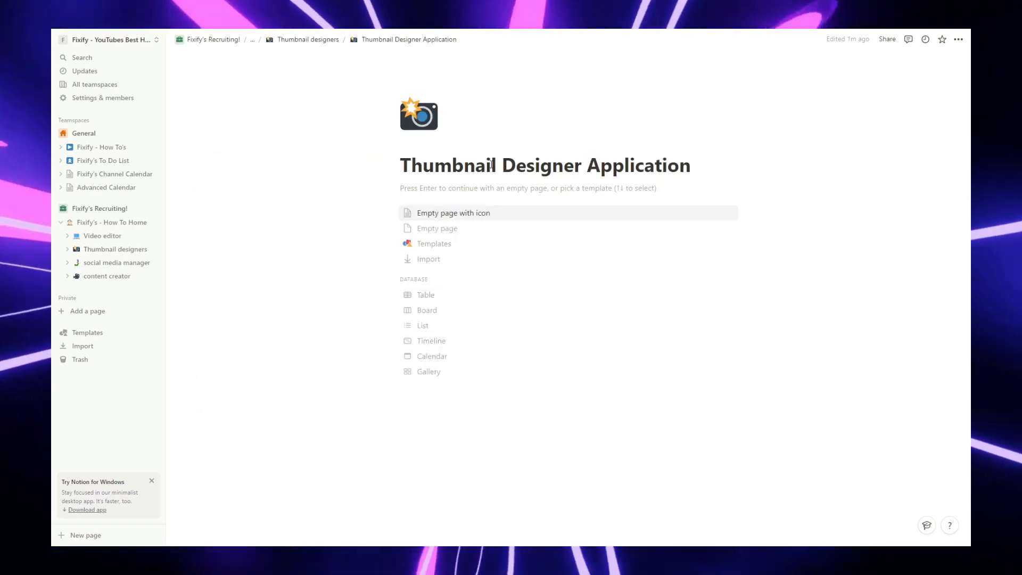
{"action": "key", "text": "Return"}
{"action": "type", "text": "With us being a YouTube Channel Run business, everything we do, Or All the videos we produce, are very keen on The Video Thumbnail. When making a YouTube Video the thumbnail is the Number 1 Thing you have to focused on if you want to attract viewers to your page or your video! We are looking for someone who is a talented thumbnail / photo editor Working at $8.00 an Hour"}
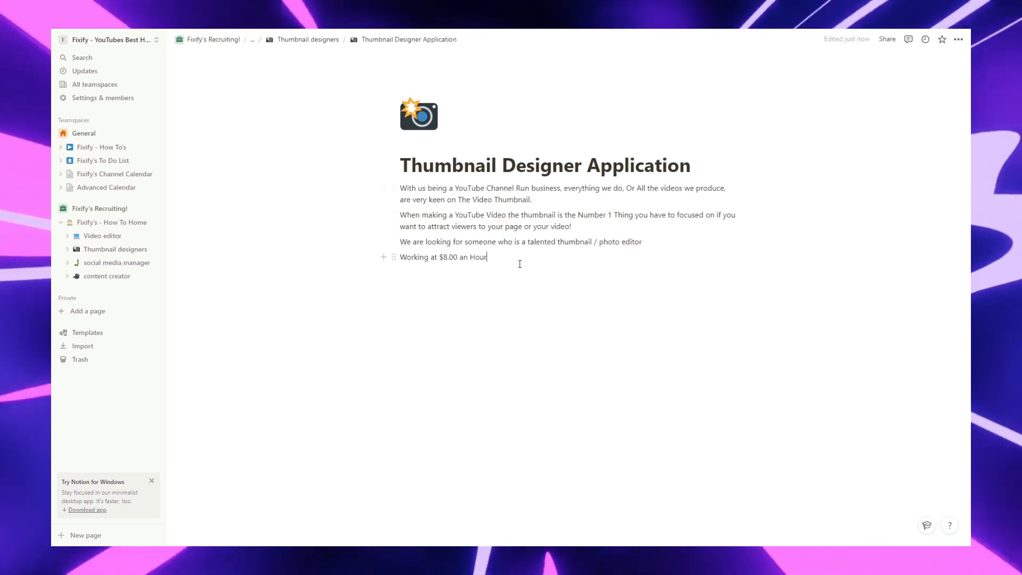
- Enclose the job description text on the Thumbnail Designer Application page between a divider above it and a divider below it
{"action": "left_click_drag", "start_coordinate": [499, 254], "coordinate": [413, 197]}
{"action": "left_click", "coordinate": [709, 165]}
{"action": "key", "text": "Return"}
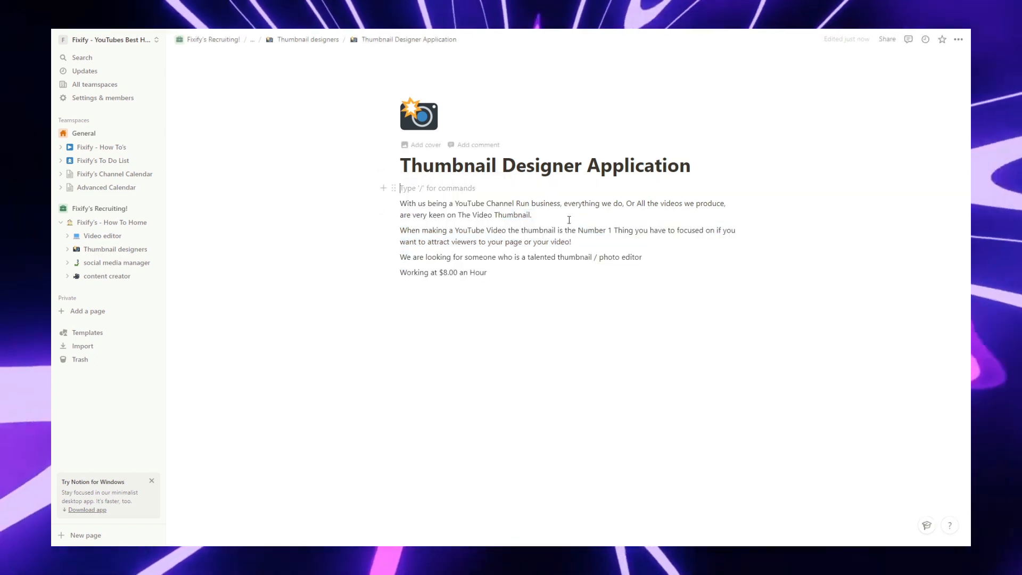
{"action": "right_click", "coordinate": [435, 189]}
{"action": "left_click", "coordinate": [423, 187]}
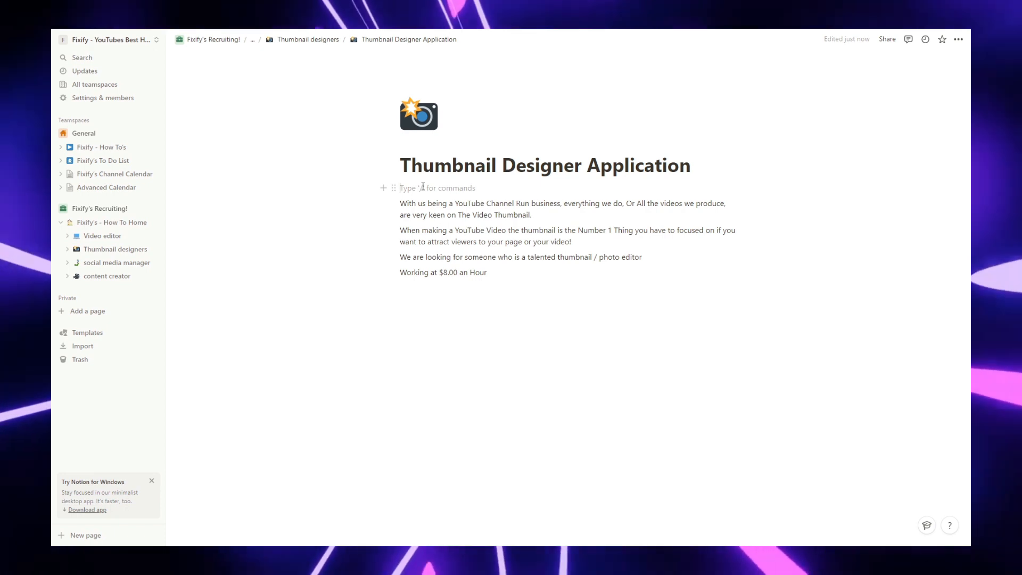
{"action": "type", "text": "/"}
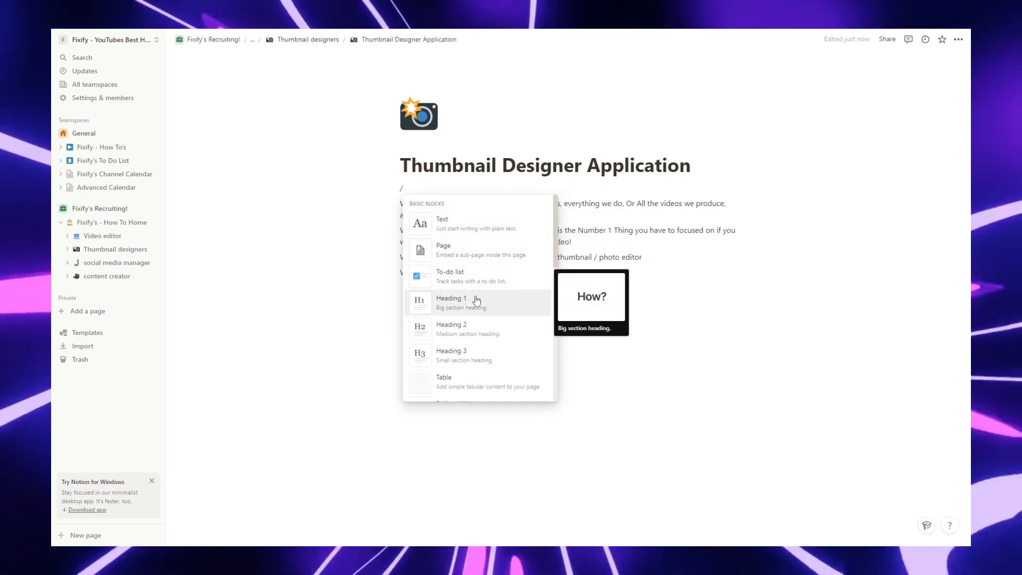
{"action": "scroll", "coordinate": [474, 302], "scroll_direction": "down", "scroll_amount": 3}
{"action": "left_click", "coordinate": [470, 329]}
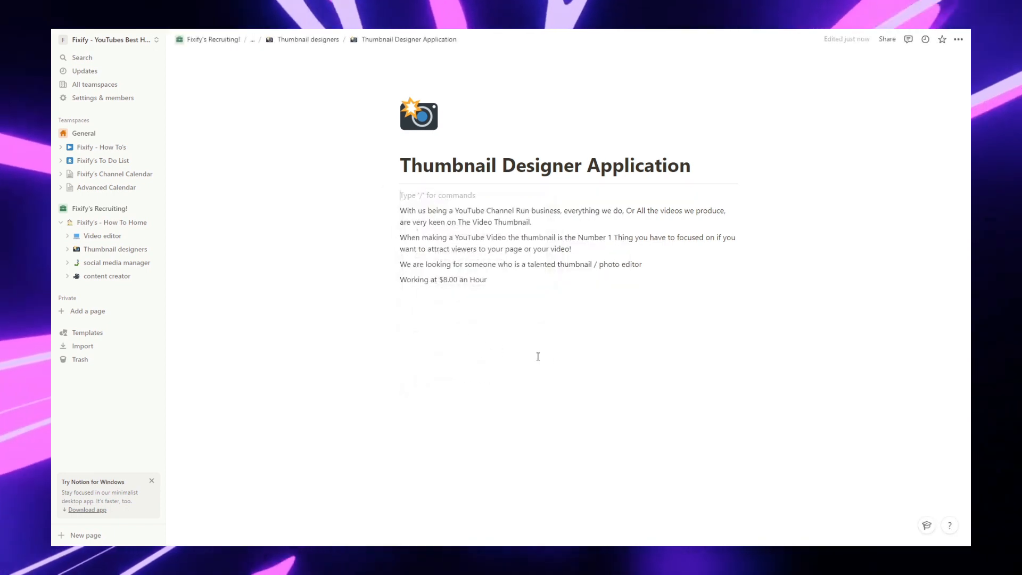
{"action": "type", "text": "/"}
{"action": "scroll", "coordinate": [476, 405], "scroll_direction": "down", "scroll_amount": 3}
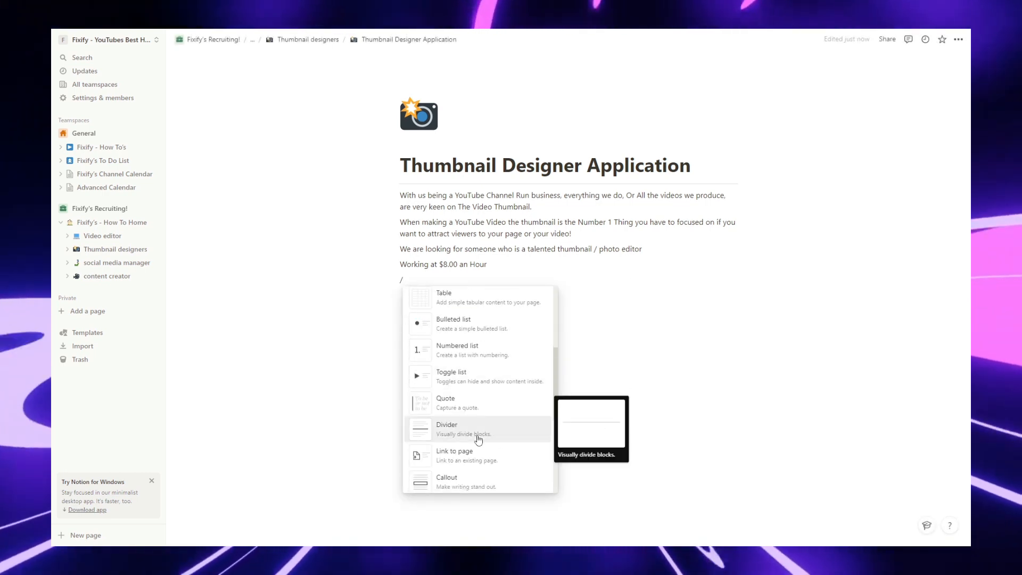
{"action": "left_click", "coordinate": [478, 420]}
- Format the four job description paragraphs between the dividers as bold italic text with a yellow background
{"action": "left_click_drag", "start_coordinate": [522, 262], "coordinate": [427, 195]}
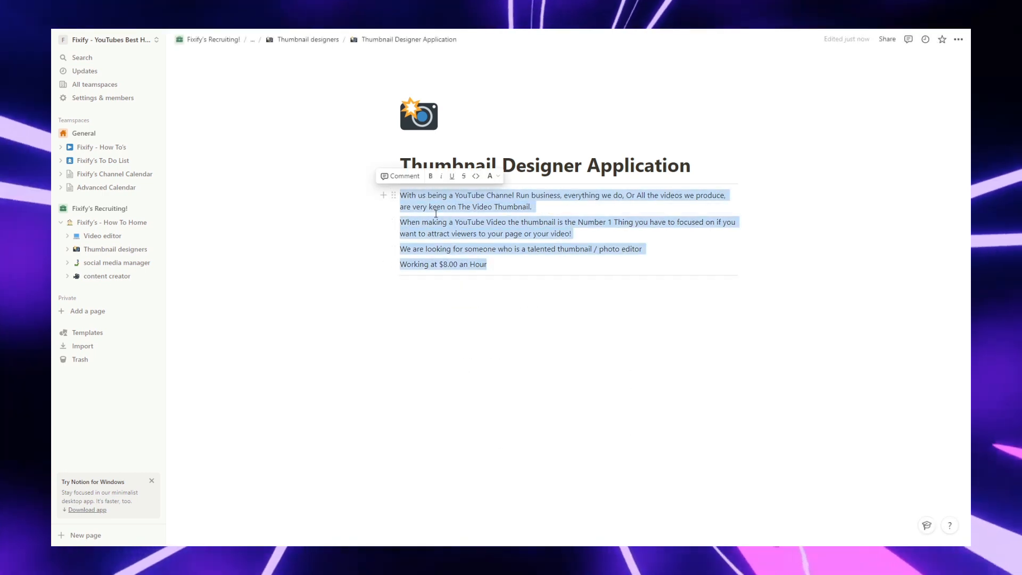
{"action": "left_click", "coordinate": [432, 177]}
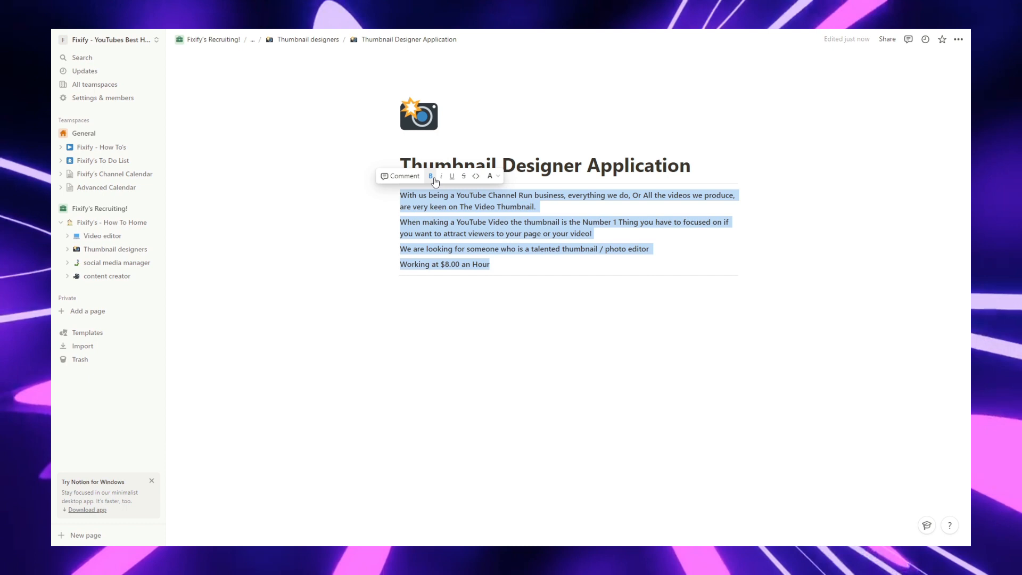
{"action": "left_click", "coordinate": [442, 177]}
{"action": "left_click", "coordinate": [451, 178]}
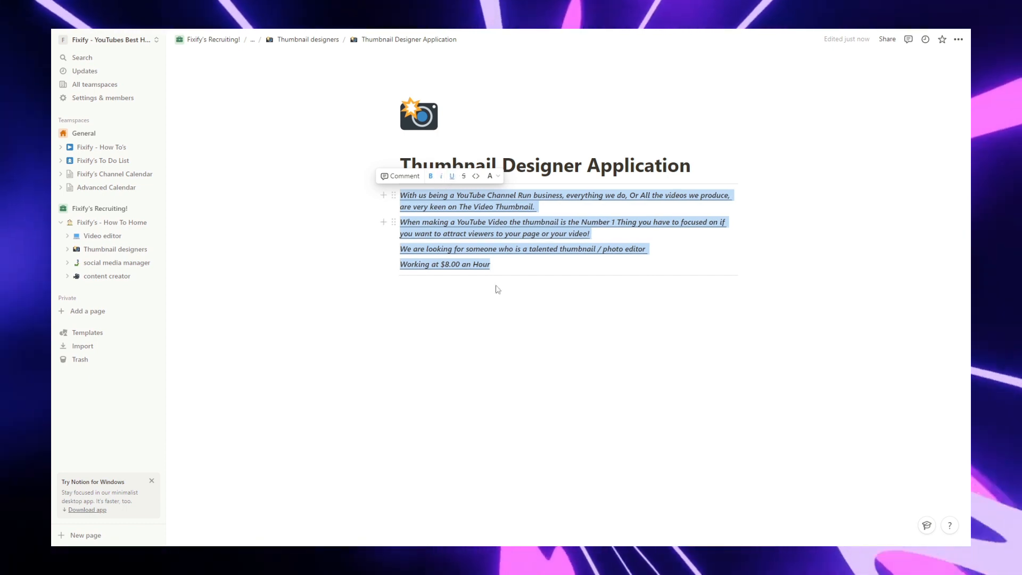
{"action": "left_click", "coordinate": [491, 176]}
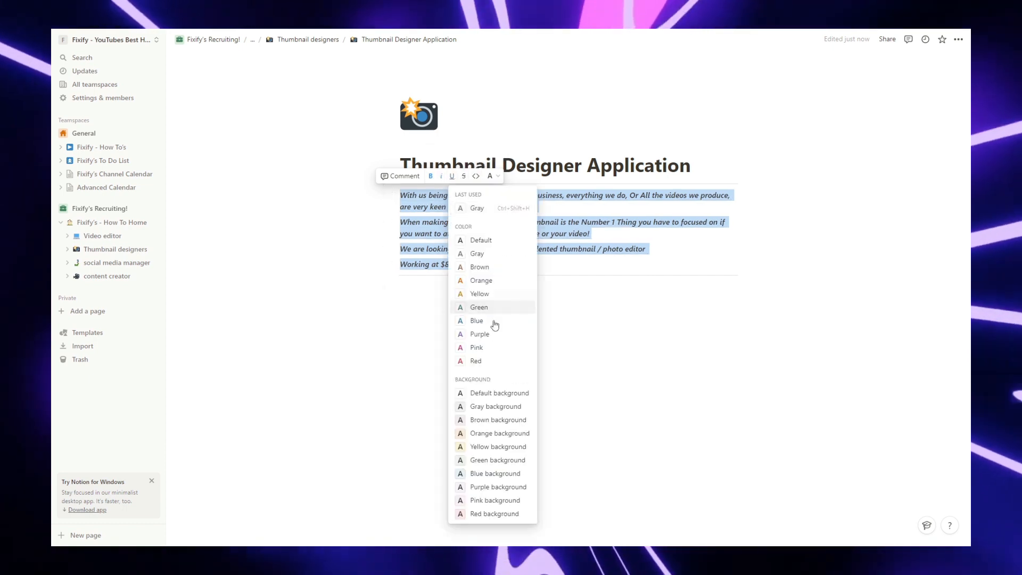
{"action": "left_click", "coordinate": [488, 447]}
- Add a file upload block below the lower divider with the bold label "Upload Your Resume" above it, and check its upload options
{"action": "left_click", "coordinate": [619, 342]}
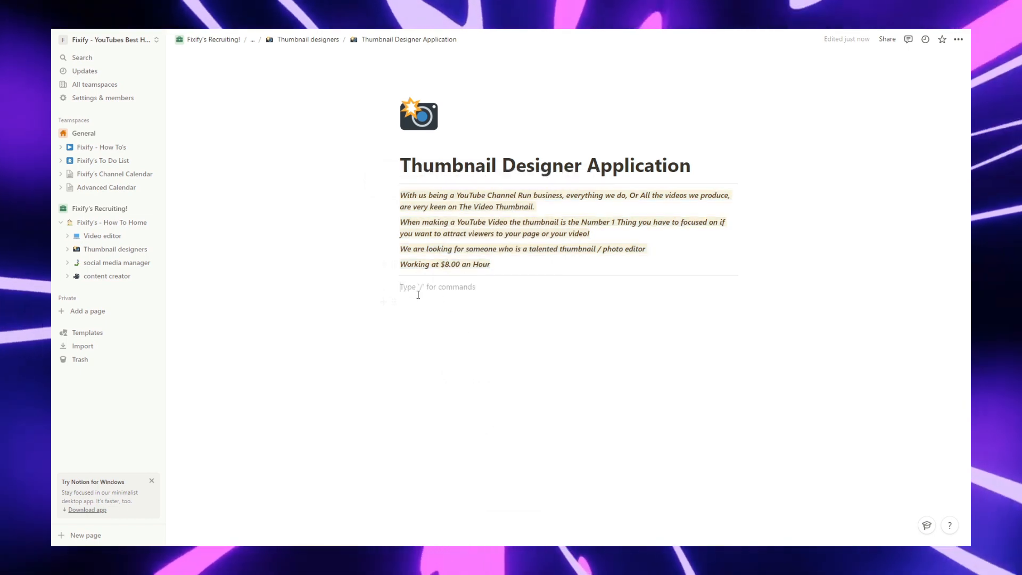
{"action": "key", "text": "Return"}
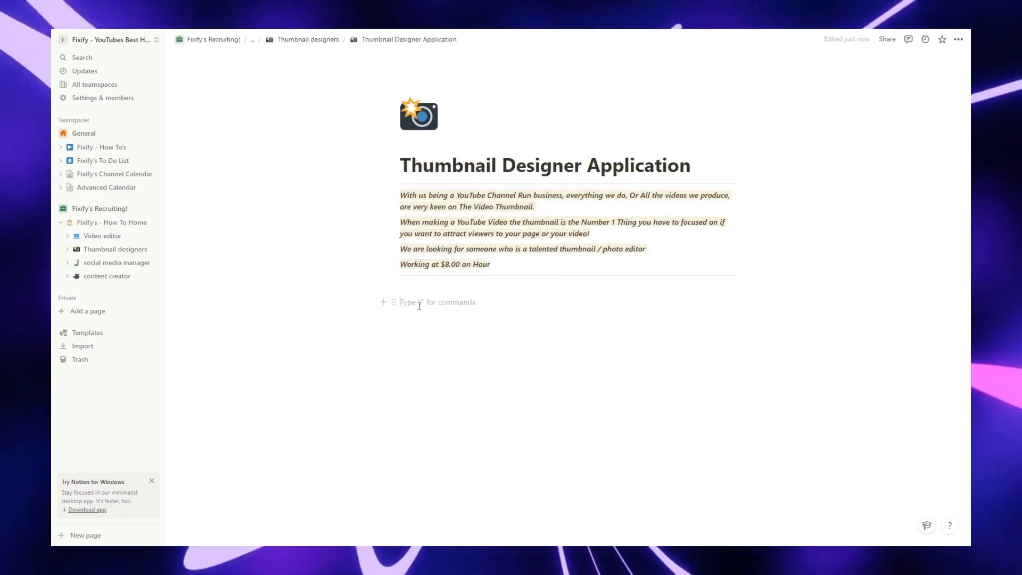
{"action": "type", "text": "/"}
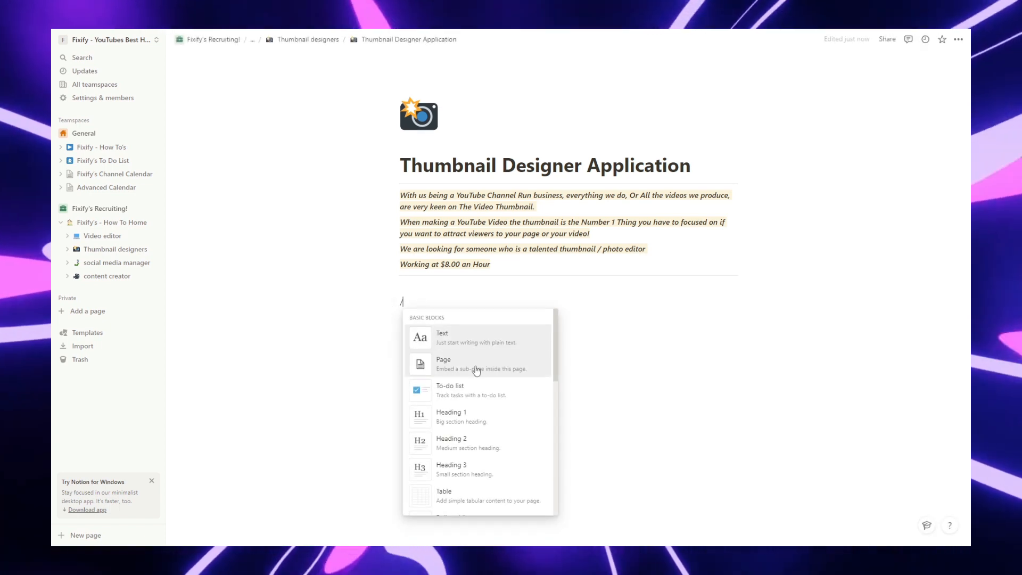
{"action": "scroll", "coordinate": [476, 371], "scroll_direction": "down", "scroll_amount": 5}
{"action": "scroll", "coordinate": [477, 371], "scroll_direction": "down", "scroll_amount": 3}
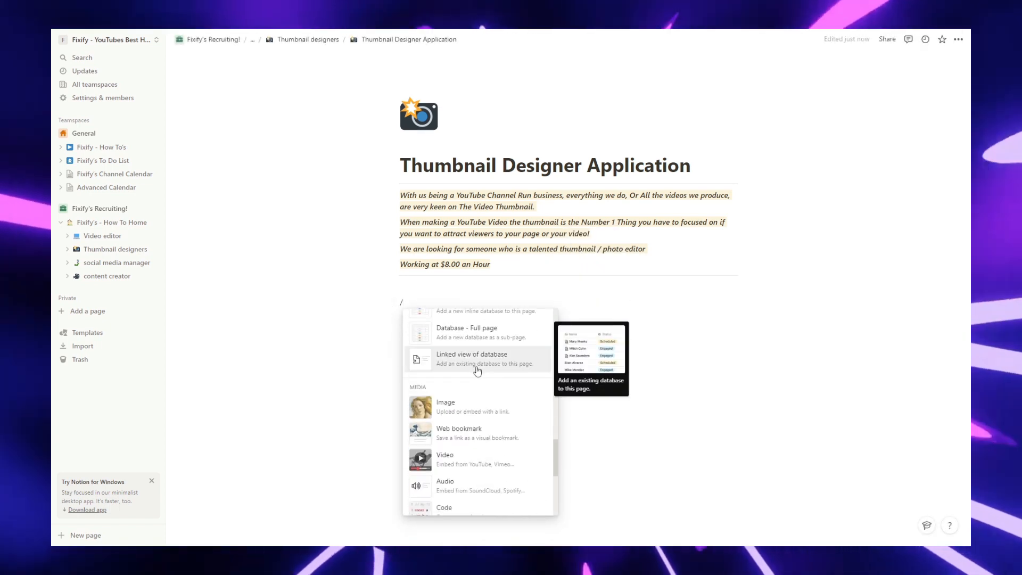
{"action": "scroll", "coordinate": [478, 373], "scroll_direction": "down", "scroll_amount": 4}
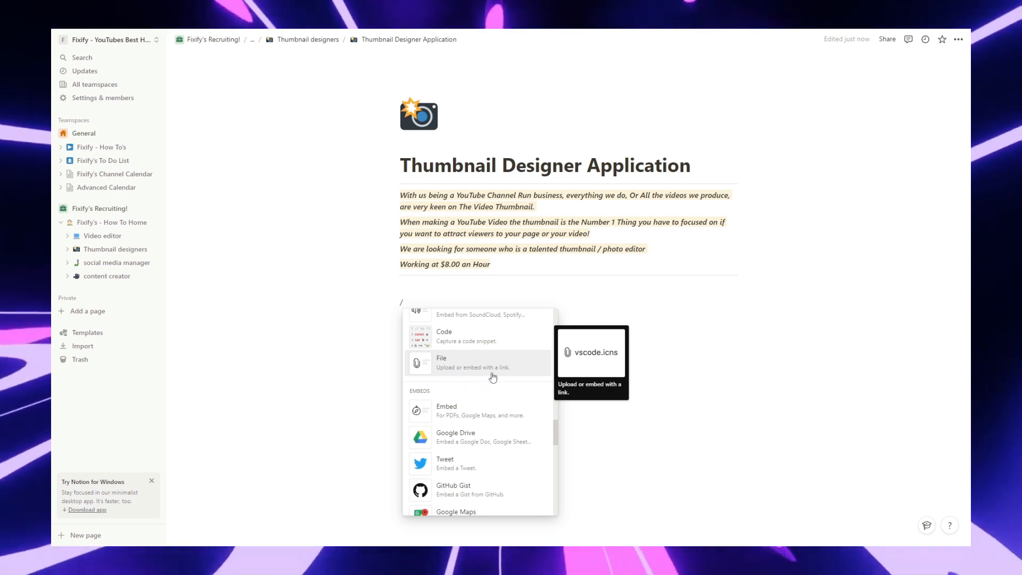
{"action": "left_click", "coordinate": [493, 376]}
{"action": "left_click", "coordinate": [458, 288]}
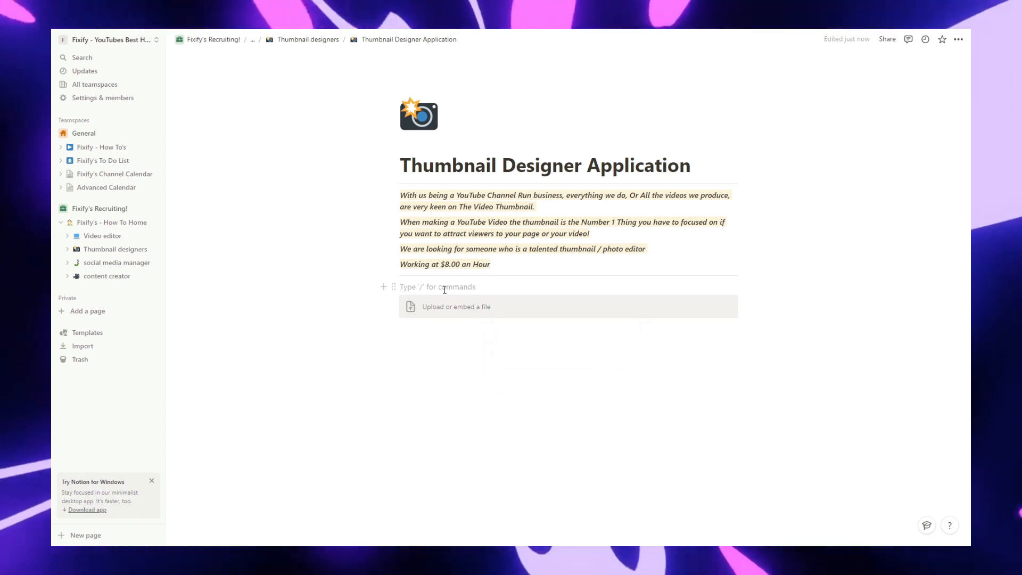
{"action": "type", "text": "Uplaode Your"}
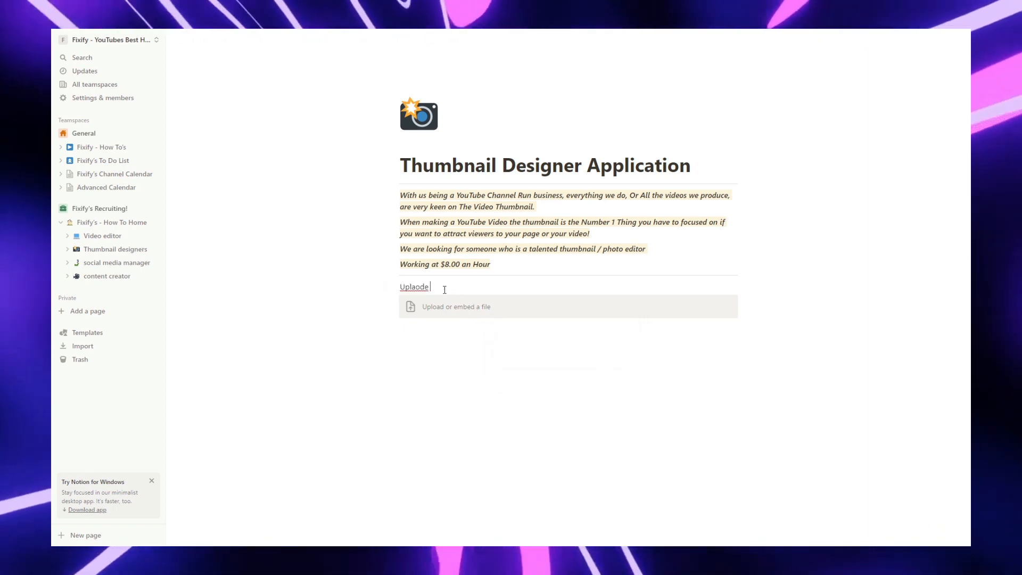
{"action": "type", "text": " Resume"}
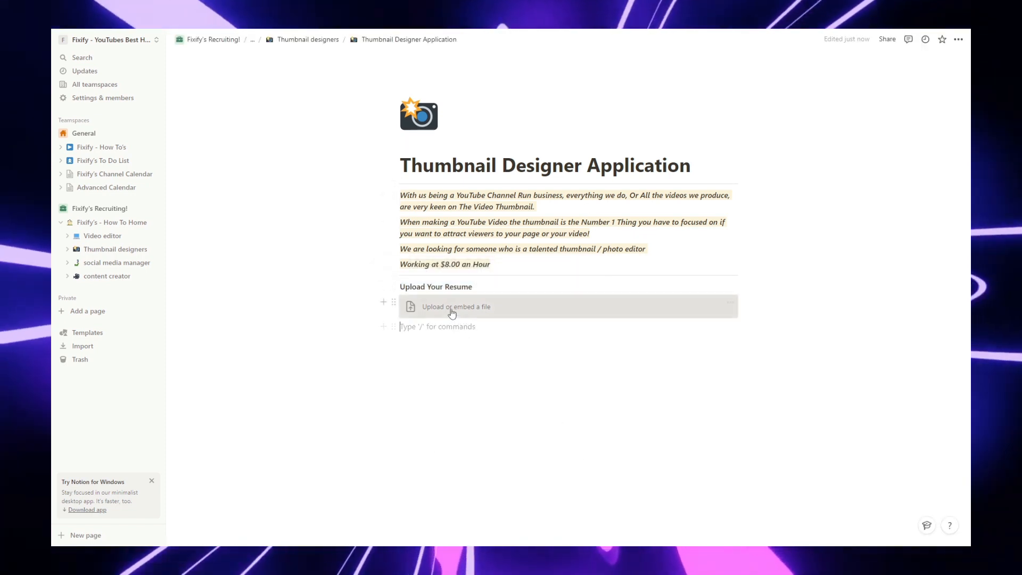
{"action": "left_click", "coordinate": [420, 306]}
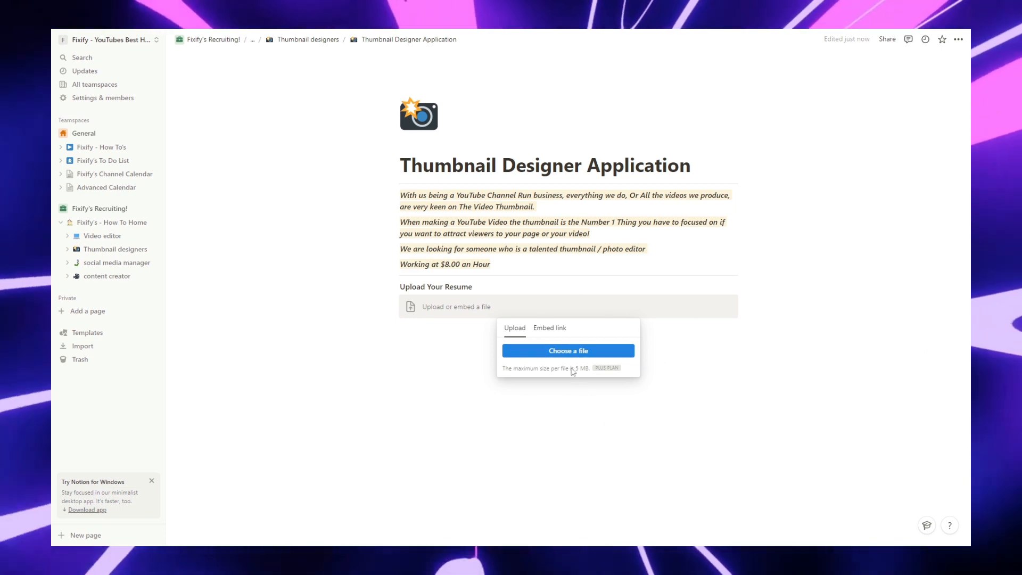
- Add two more file upload blocks below the resume one, labelled "Upload Your Cover Letter" and "Upload your Portfolio!" in bold
{"action": "left_click", "coordinate": [421, 328]}
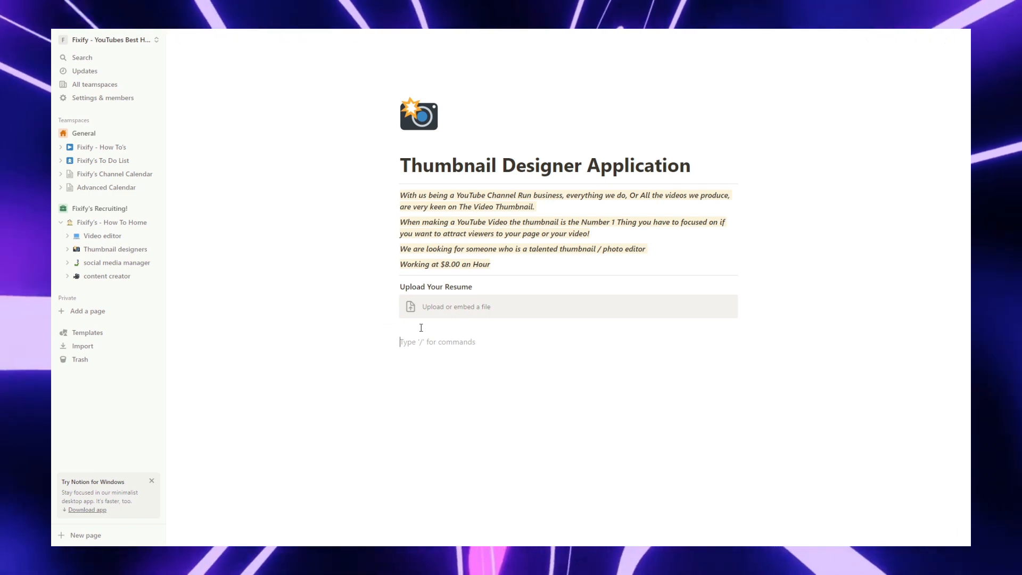
{"action": "type", "text": "/"}
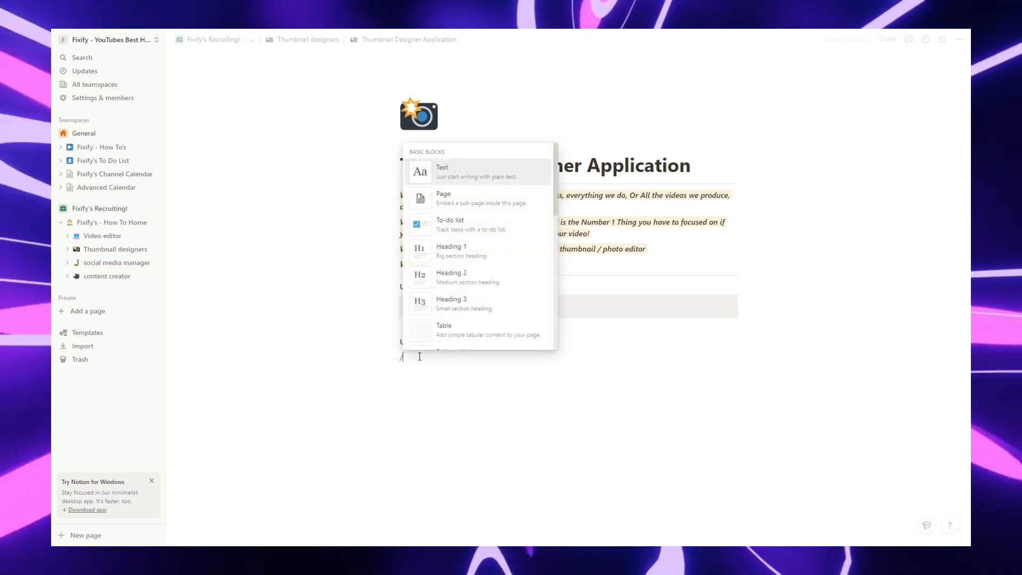
{"action": "scroll", "coordinate": [468, 298], "scroll_direction": "down", "scroll_amount": 10}
{"action": "scroll", "coordinate": [468, 310], "scroll_direction": "down", "scroll_amount": 5}
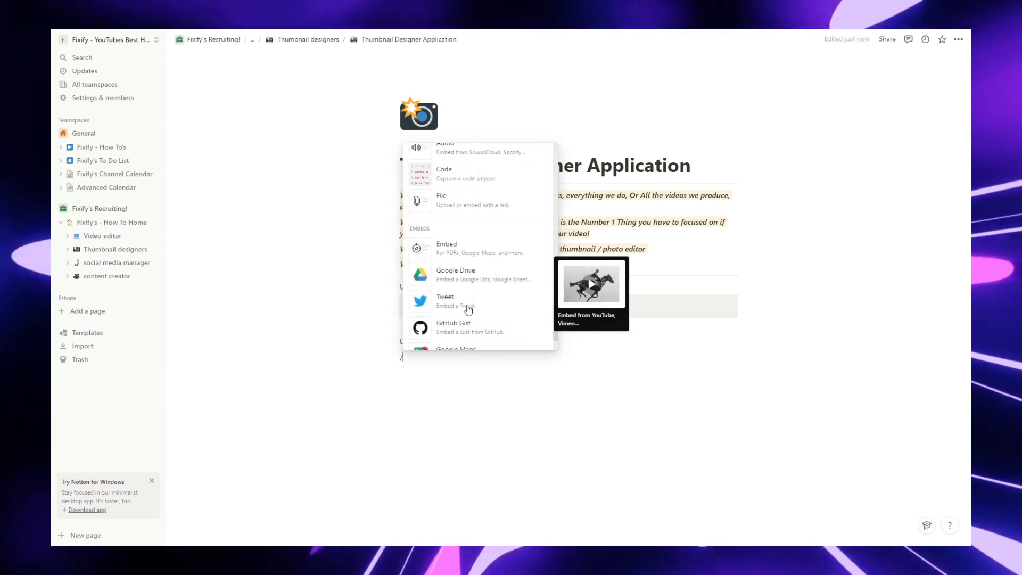
{"action": "left_click", "coordinate": [426, 198]}
{"action": "left_click", "coordinate": [438, 390]}
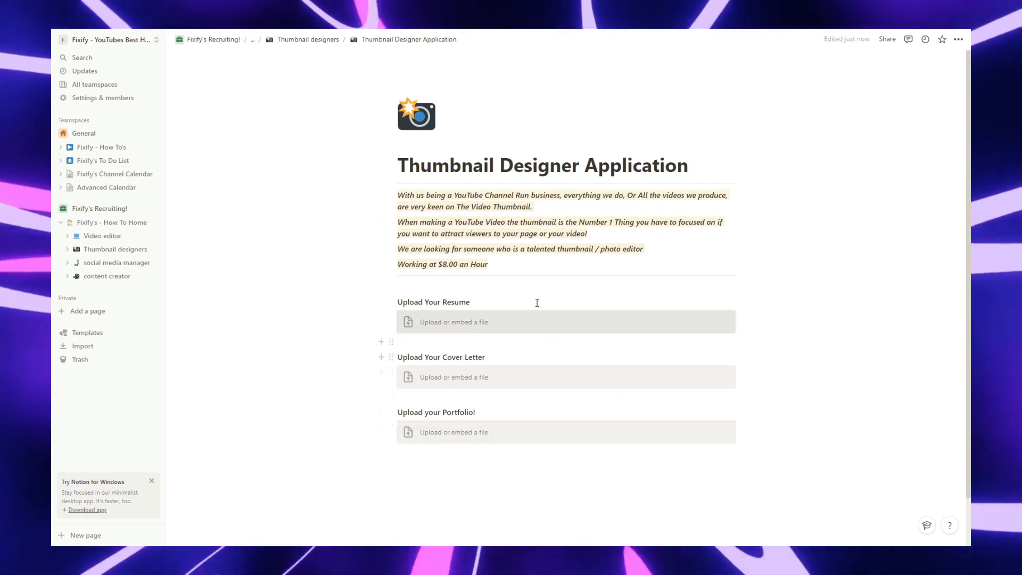
{"action": "left_click_drag", "start_coordinate": [540, 263], "coordinate": [287, 169]}
{"action": "key", "text": "ctrl+shift+h"}
{"action": "left_click", "coordinate": [201, 246]}
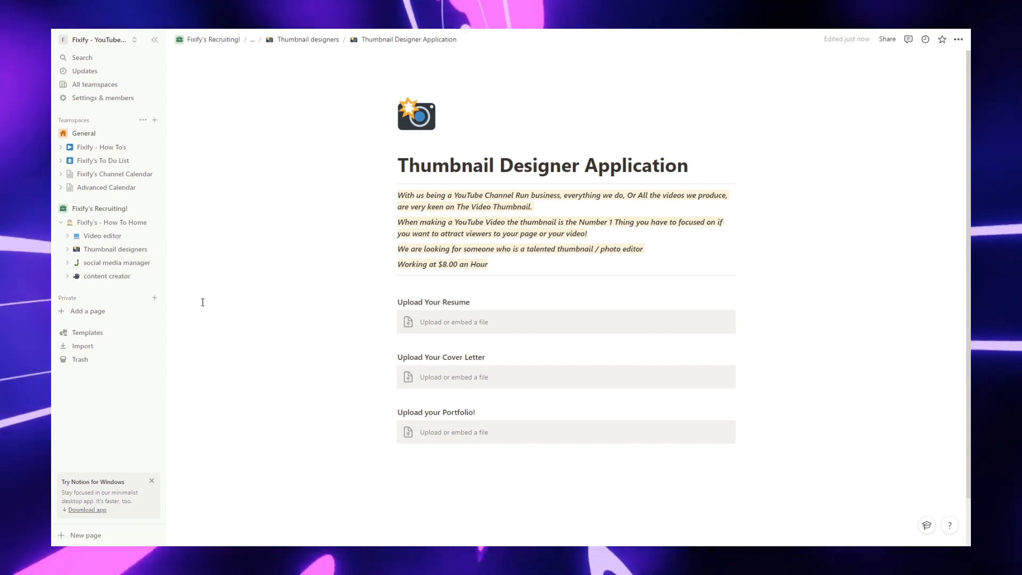
- Lock the "Fixify's - How To Home" page against editing, and open the Video editor page
{"action": "key", "text": "alt+Left"}
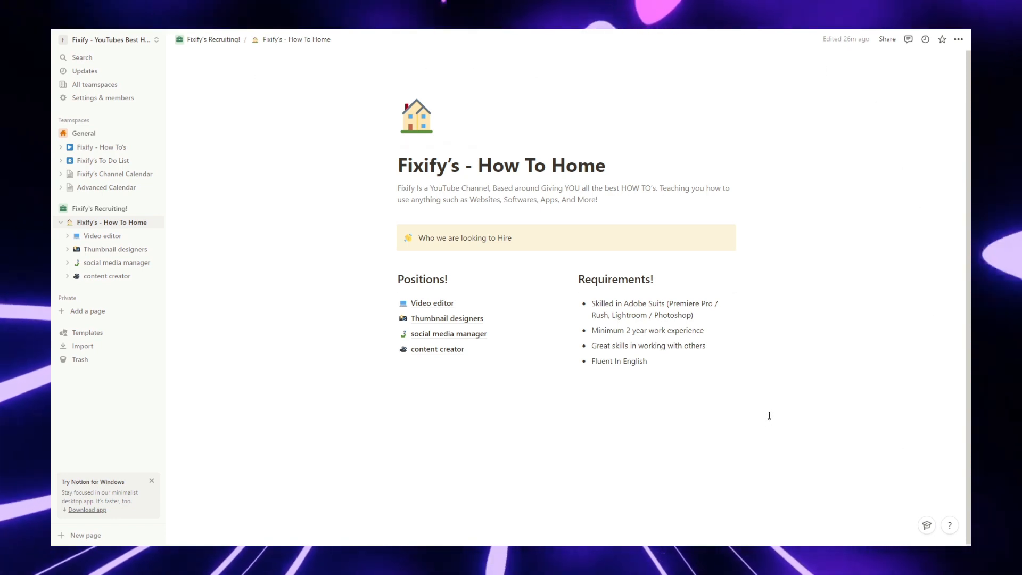
{"action": "left_click", "coordinate": [958, 40]}
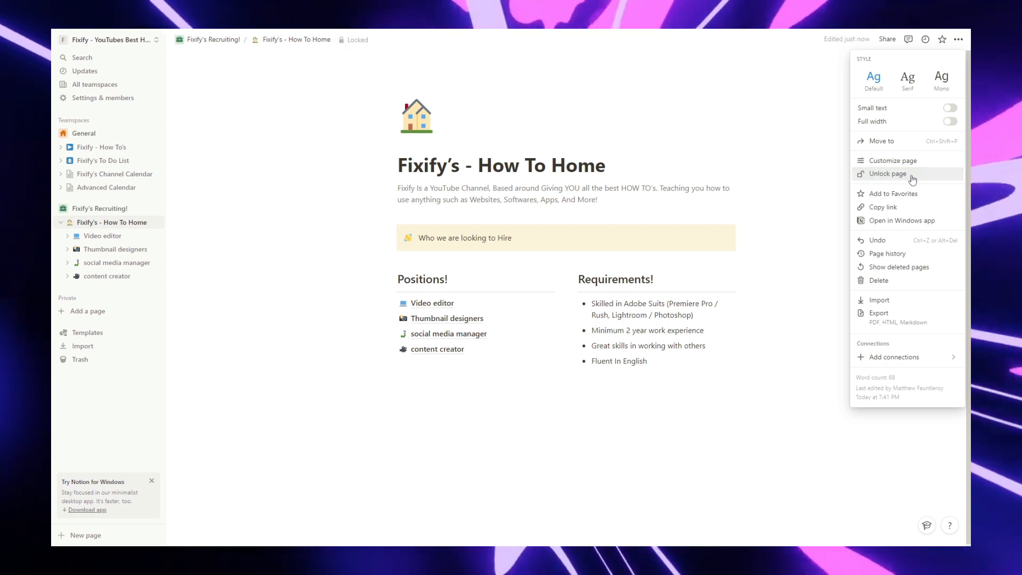
{"action": "left_click", "coordinate": [912, 175]}
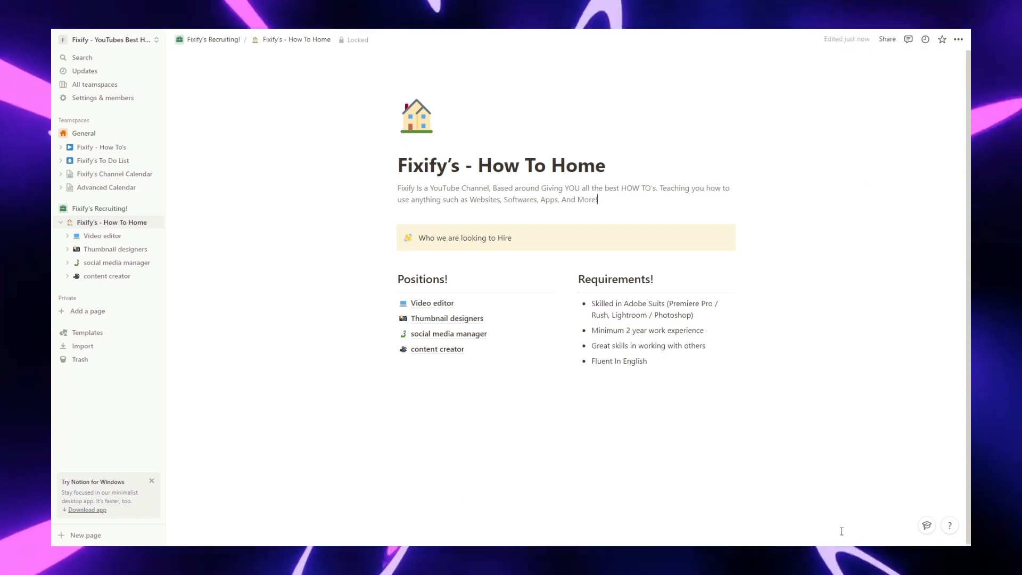
{"action": "left_click", "coordinate": [603, 200]}
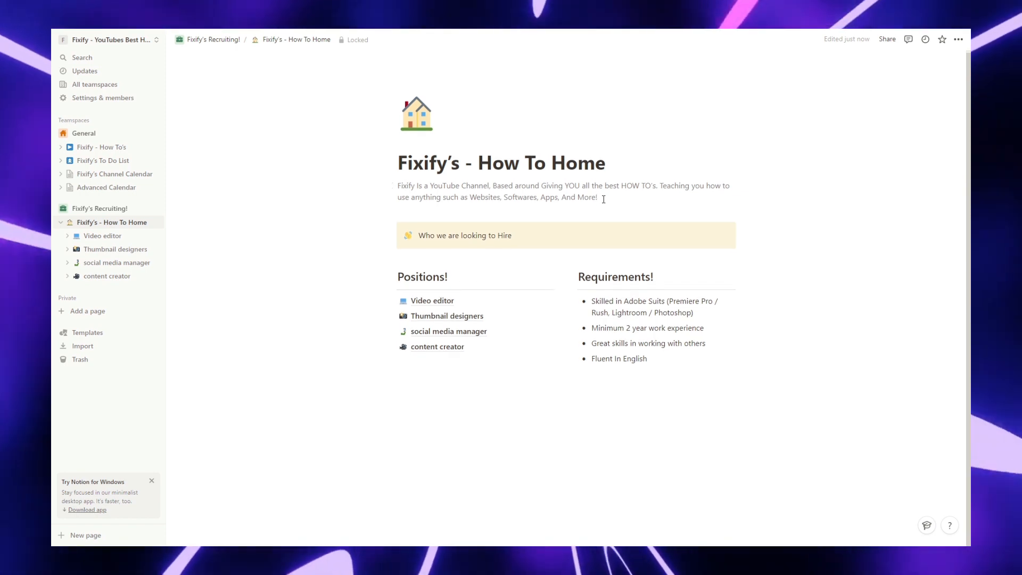
{"action": "left_click", "coordinate": [107, 236]}
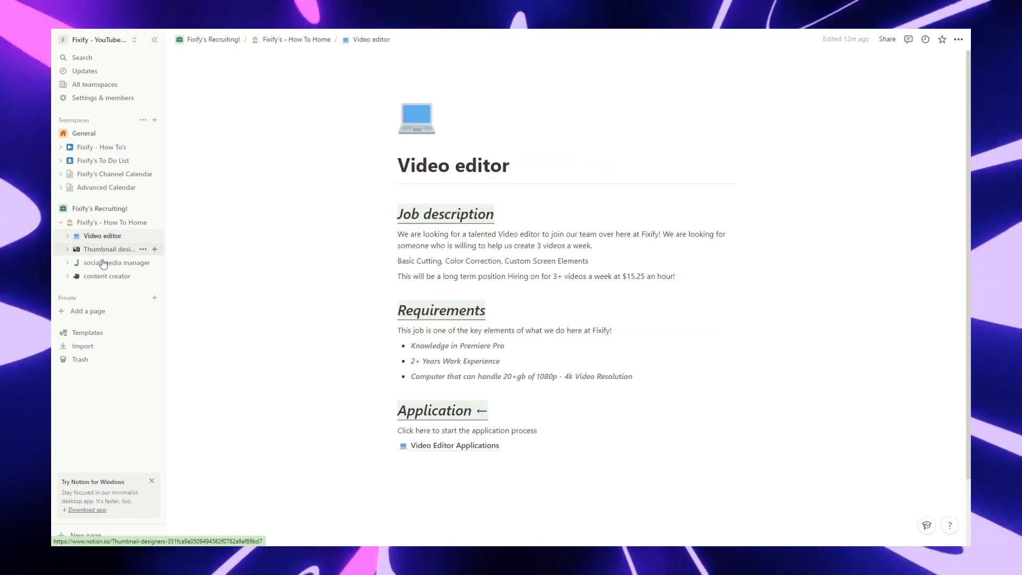